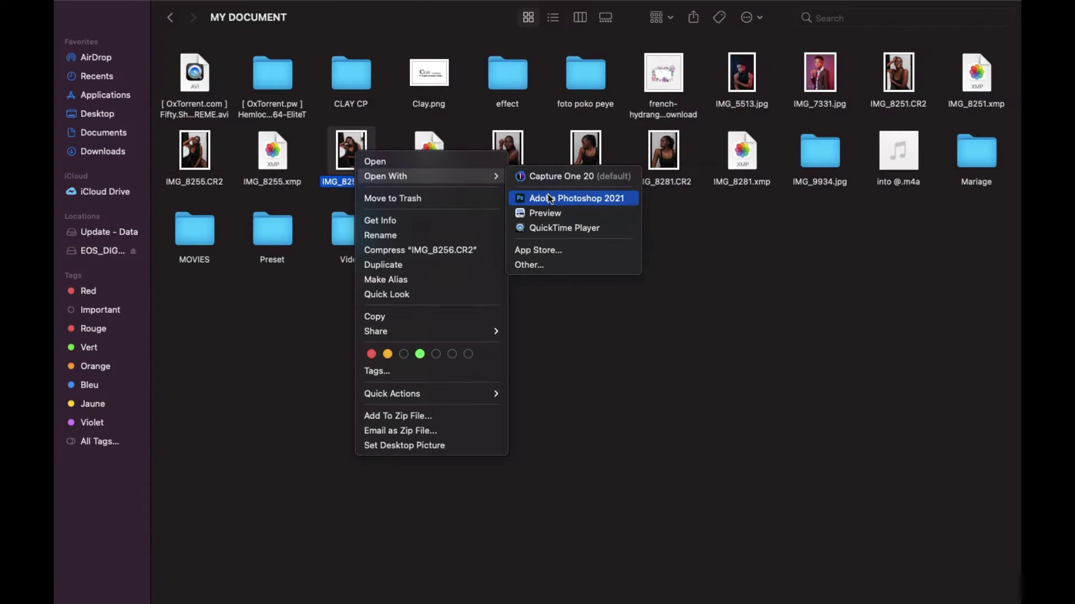
Open IMG_8256.CR2 from the MY DOCUMENT folder with Adobe Photoshop 2021.
click(549, 198)
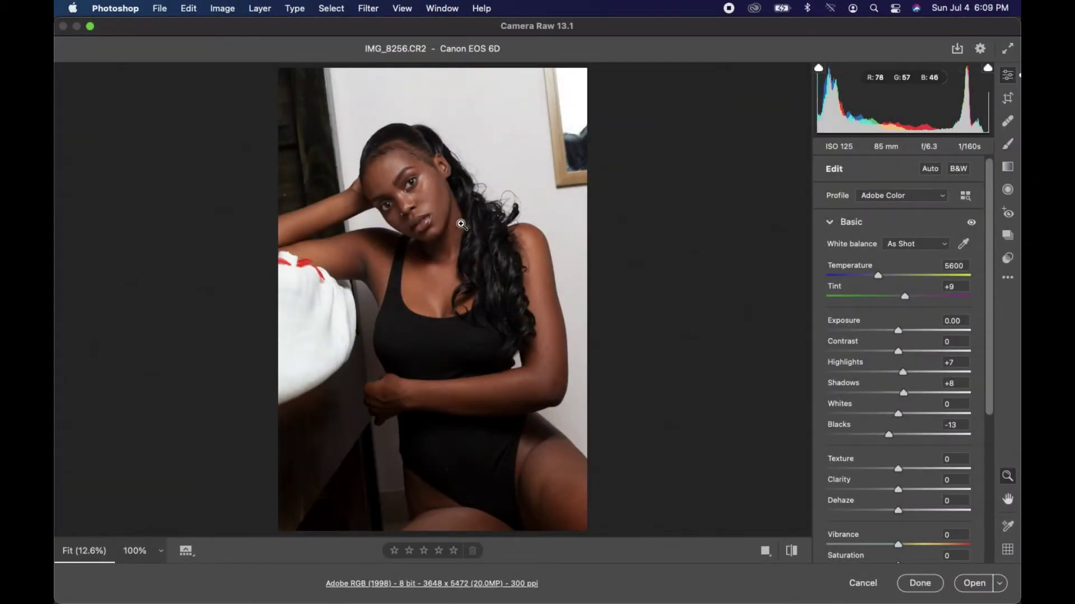
Check the face at 100% in Camera Raw, then open the photo unadjusted.
click(420, 201)
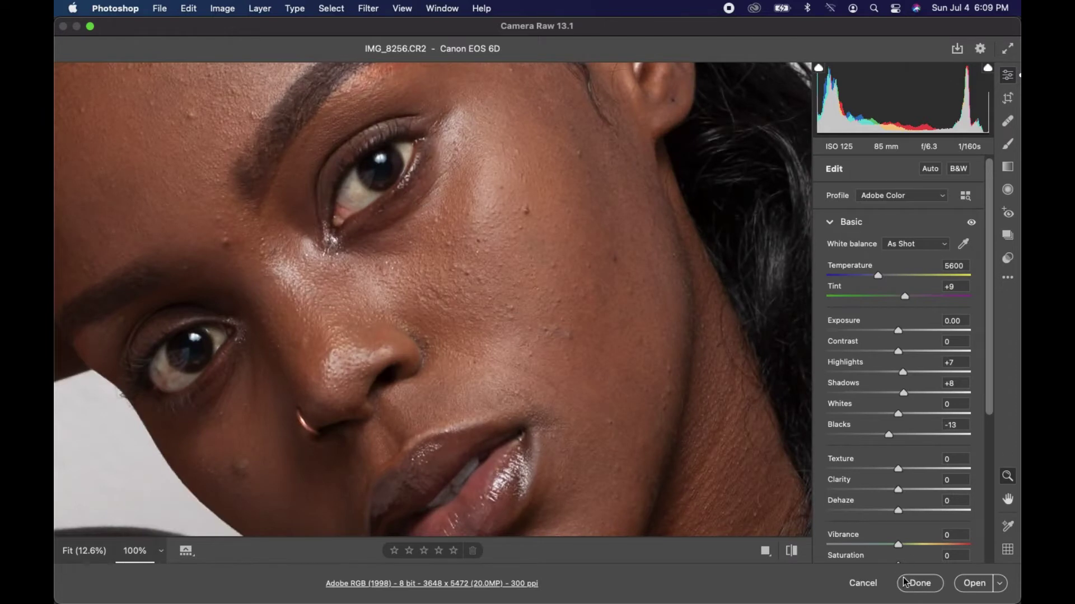
click(975, 584)
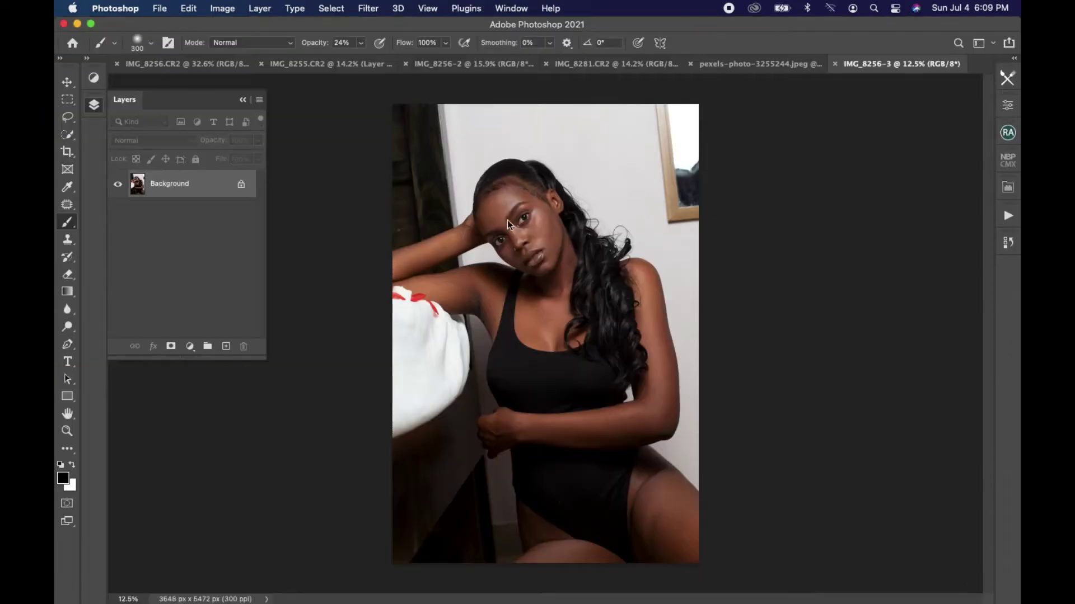
Set the Crop tool to a fixed 4:5 (8:10) ratio.
click(71, 156)
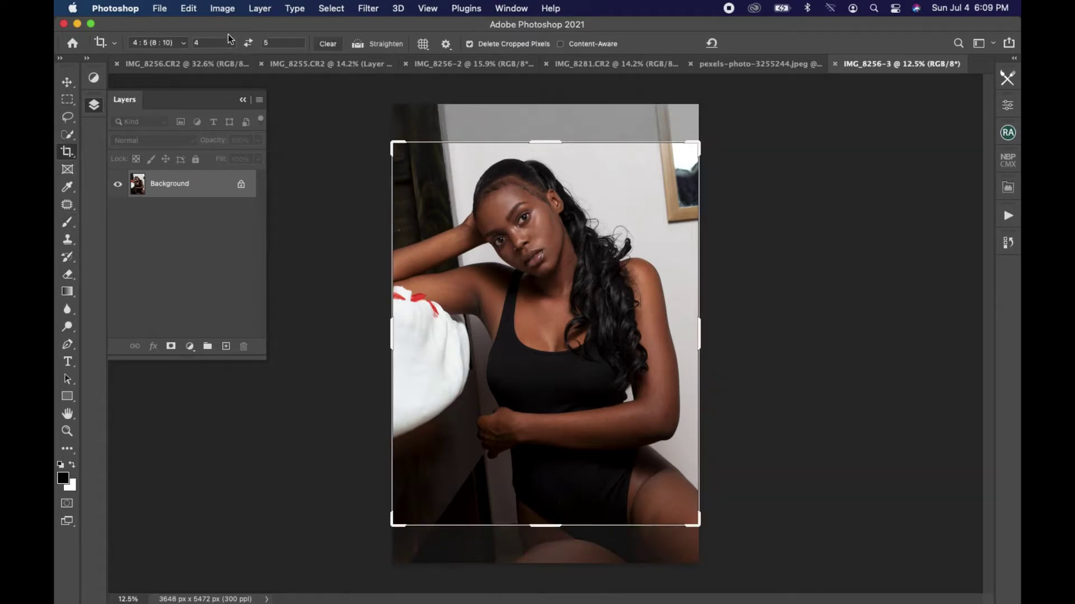
click(163, 43)
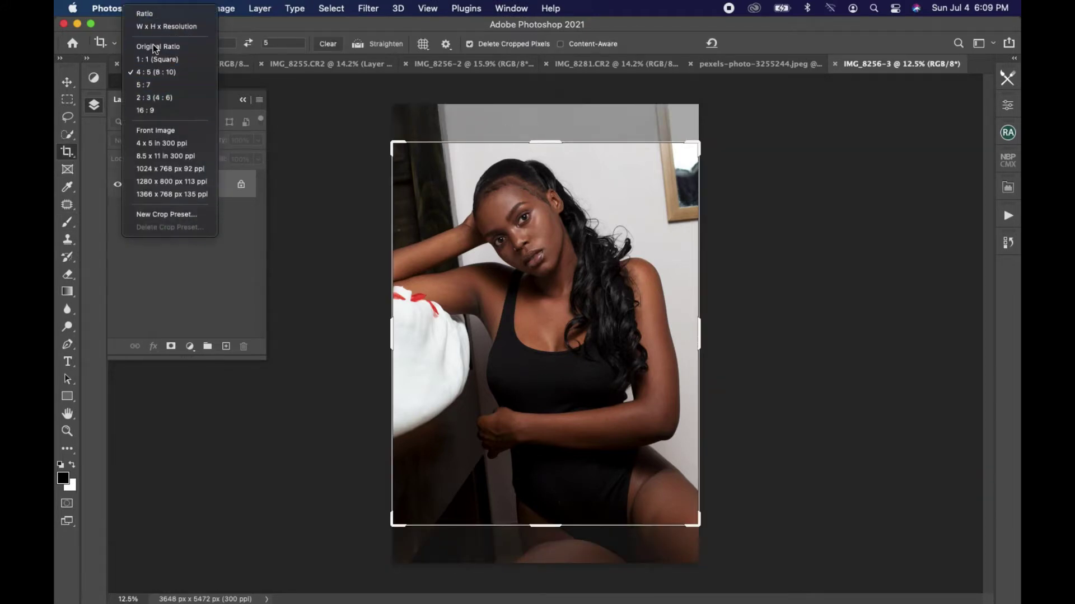
click(152, 13)
click(167, 42)
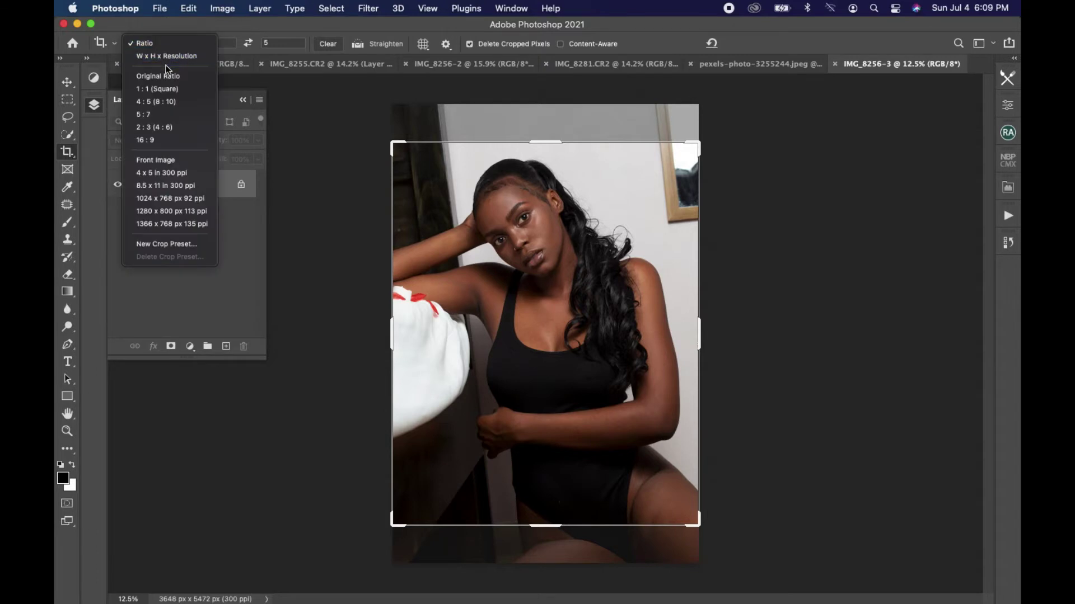
click(164, 102)
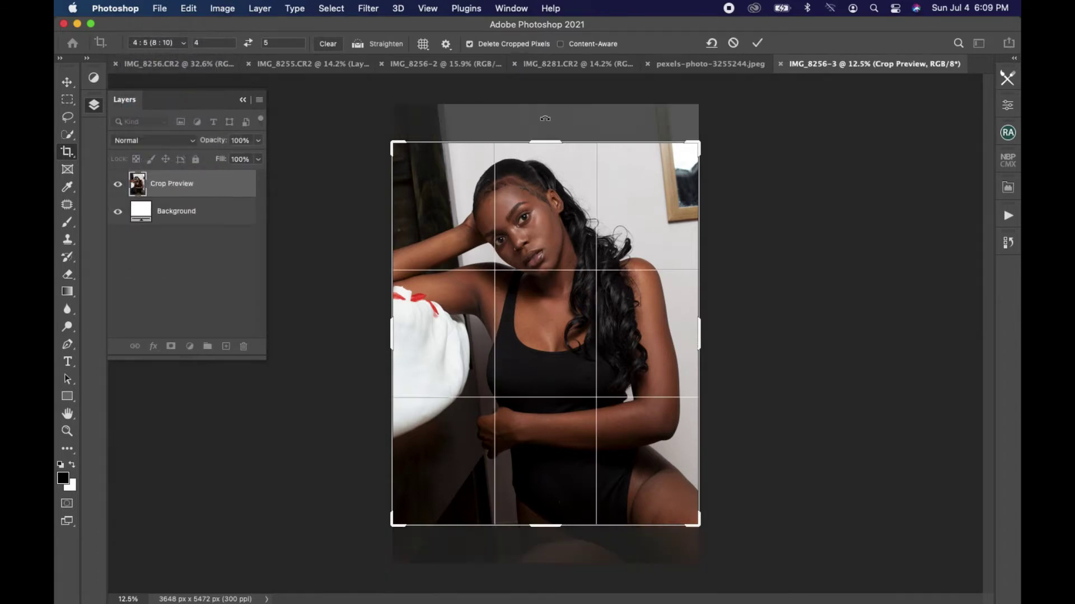
Tilt and reposition the photo in the 4:5 frame, extend the top edge, and commit the crop.
drag(544, 118, 565, 121)
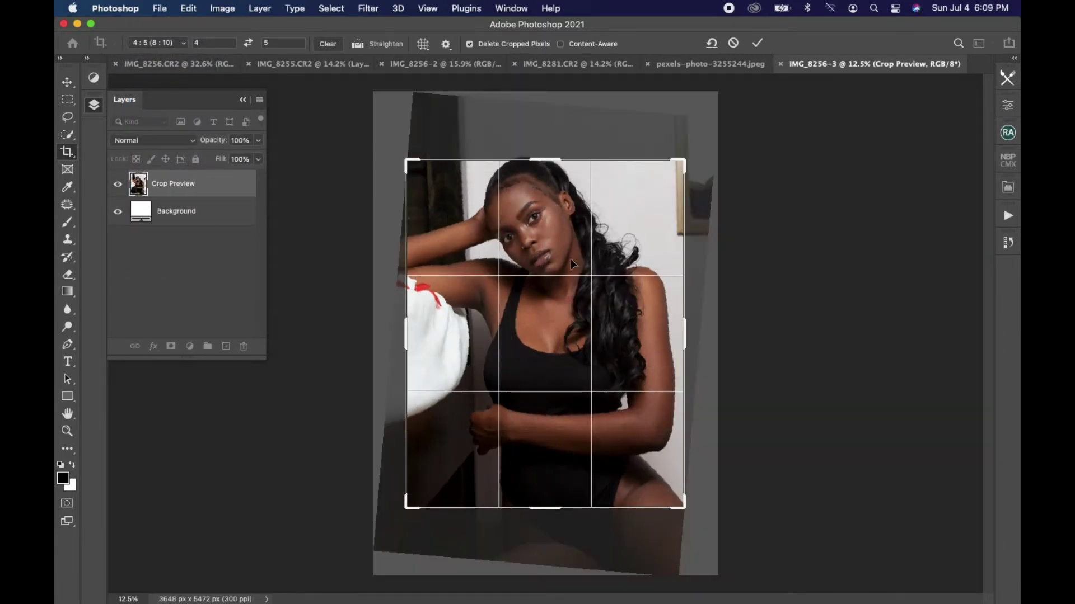
drag(551, 160, 551, 141)
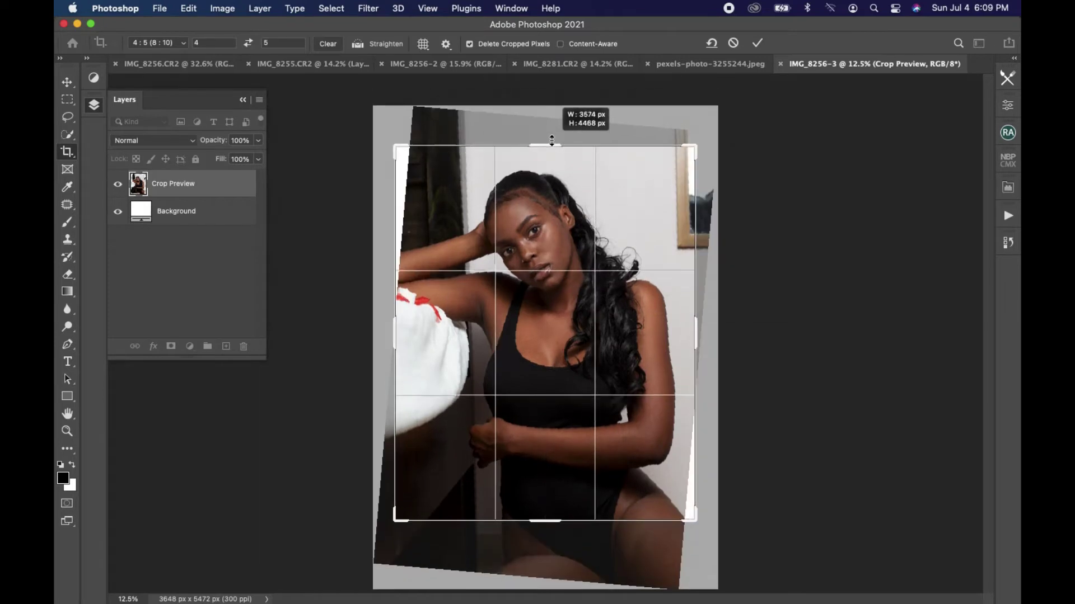
drag(551, 205, 536, 204)
drag(533, 111, 537, 111)
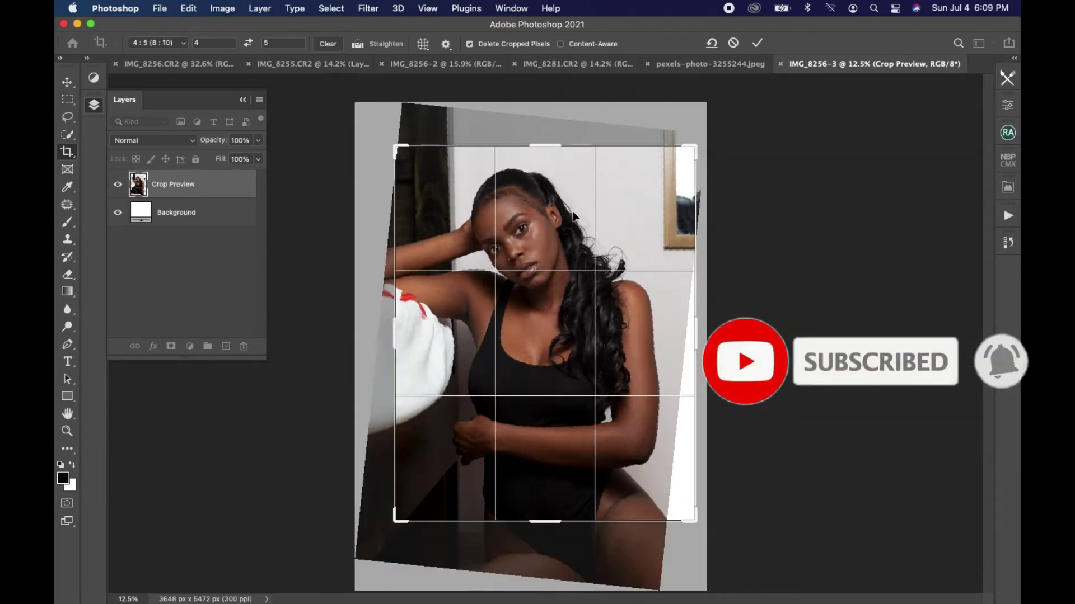
drag(573, 215, 569, 216)
drag(557, 148, 552, 132)
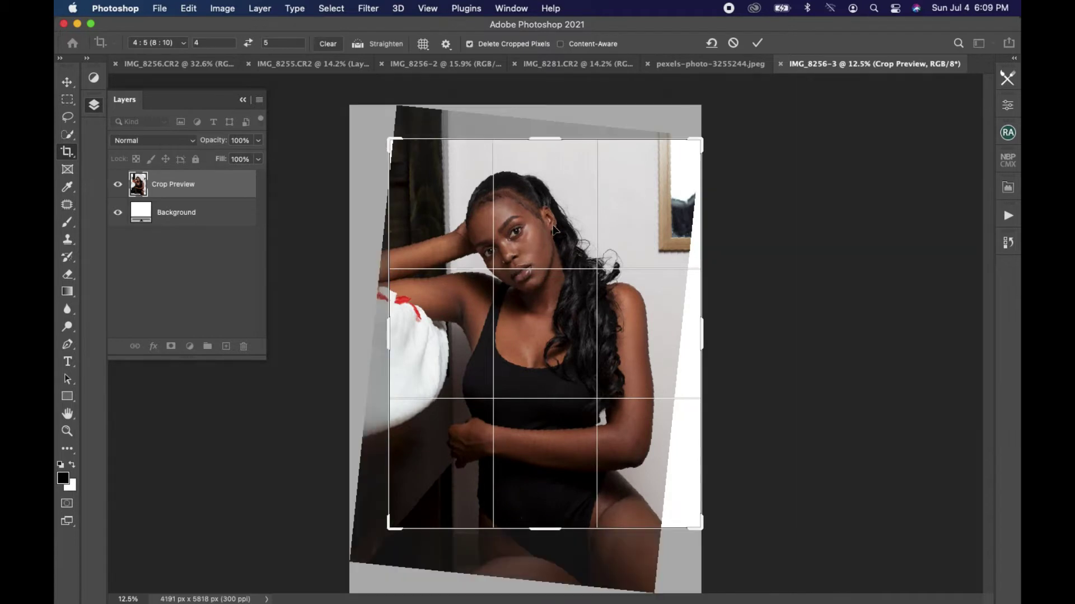
drag(557, 229, 556, 229)
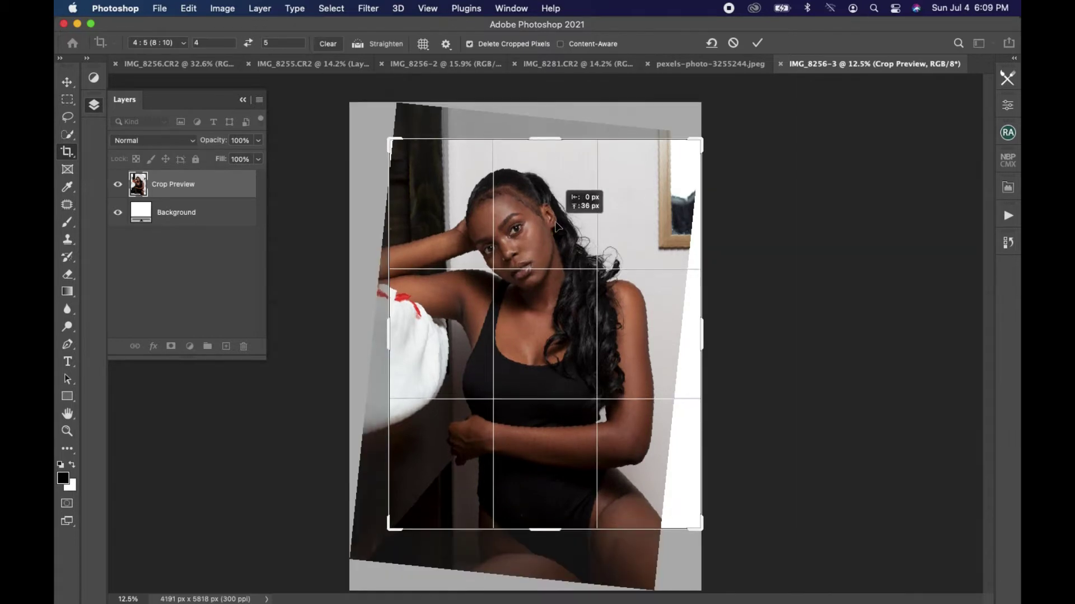
double_click(557, 230)
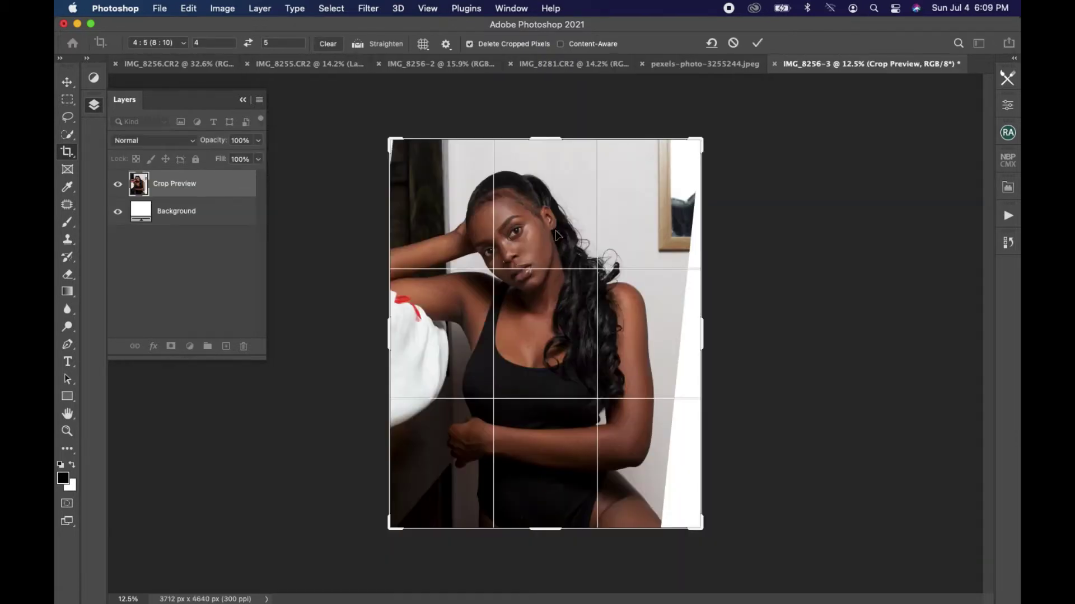
click(71, 224)
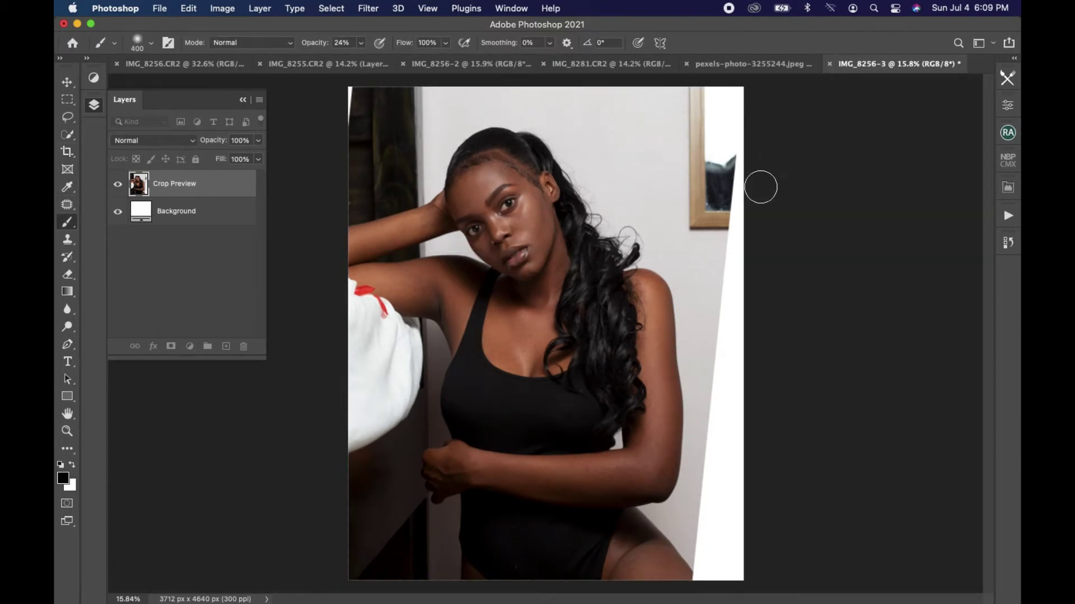
Paint out the mirror frame with the Content-Aware Spot Healing Brush at size 400.
key(bracketright)
drag(710, 100, 701, 215)
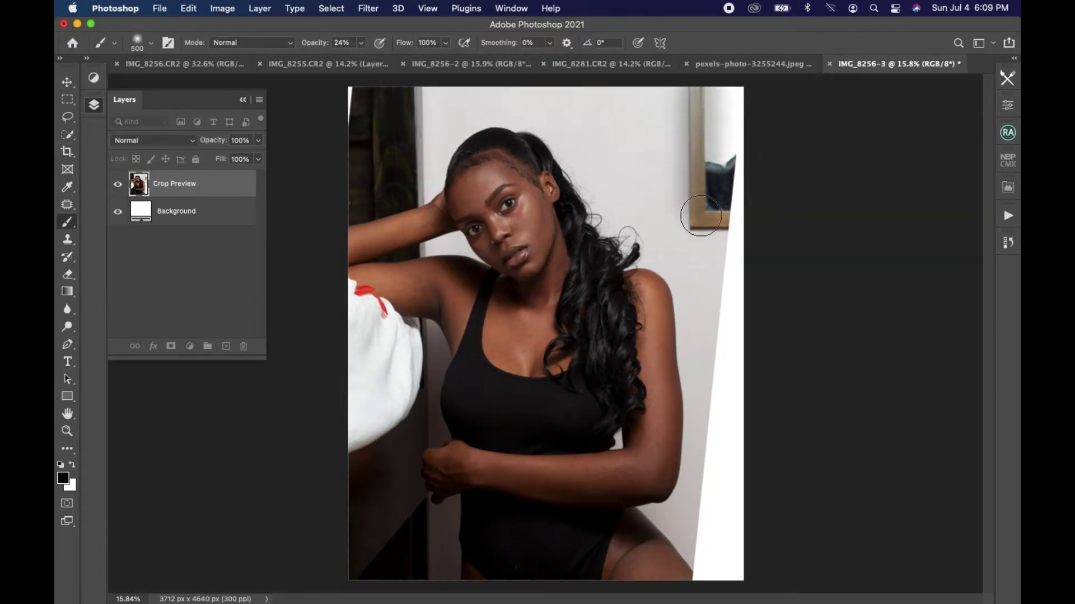
click(67, 205)
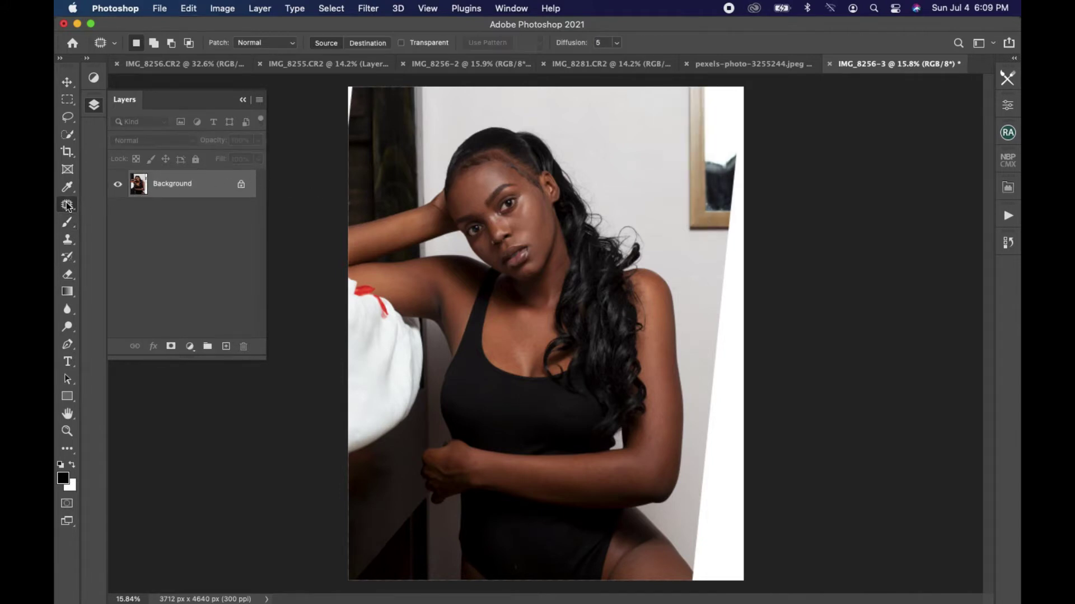
right_click(66, 206)
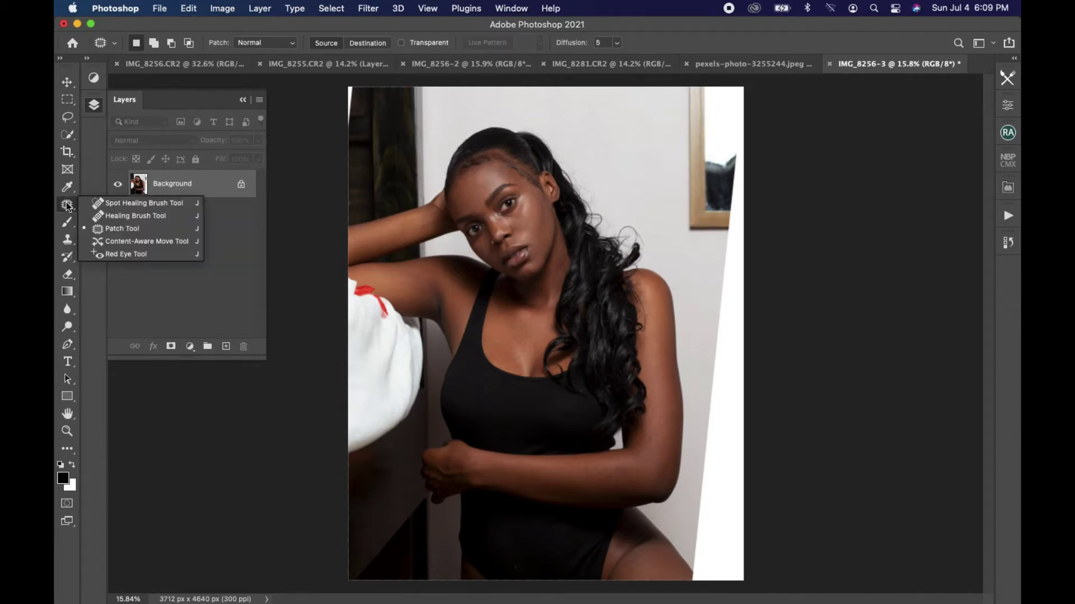
click(123, 203)
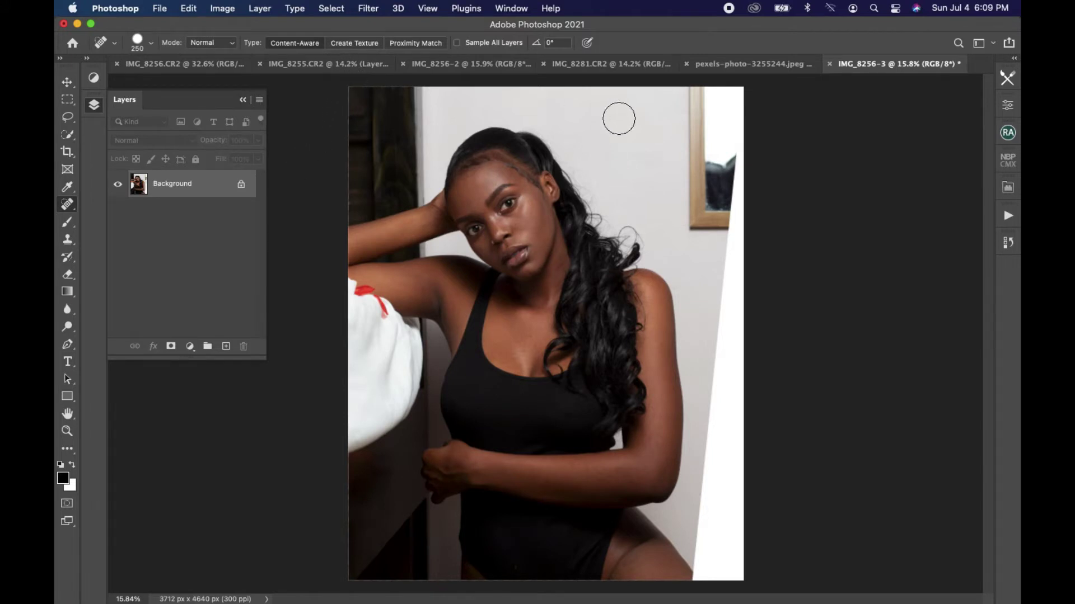
key(bracketright)
key(bracketright)
mouse_move(707, 84)
mouse_down()
mouse_move(705, 203)
mouse_move(738, 230)
mouse_move(712, 582)
mouse_move(737, 571)
mouse_up()
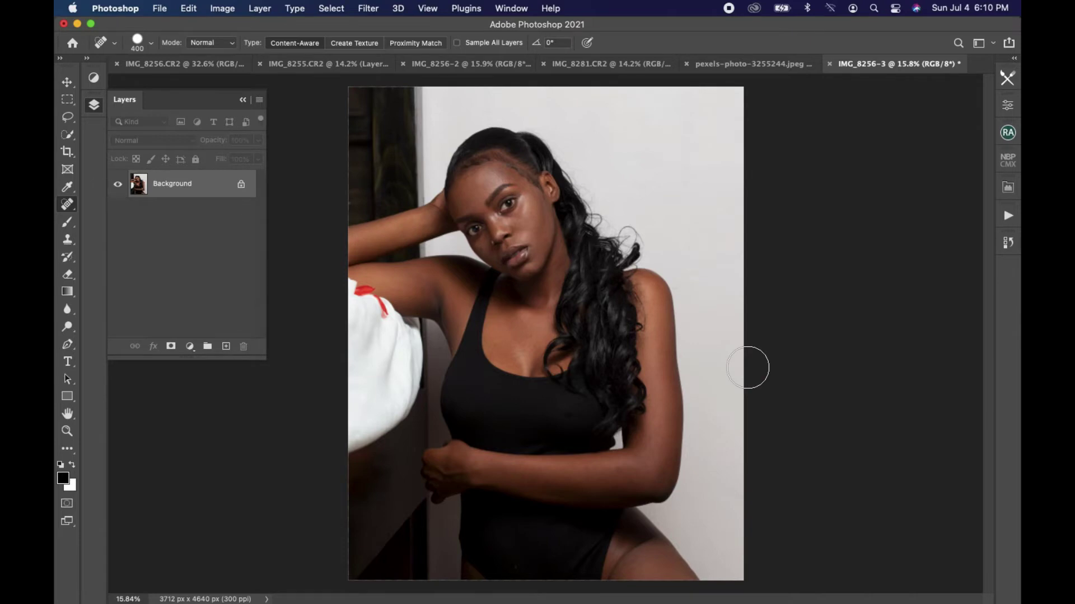
Compare the healed result with the original in History, then duplicate the image layer.
scroll(748, 368, up, 3)
scroll(748, 368, up, 3)
scroll(747, 368, up, 3)
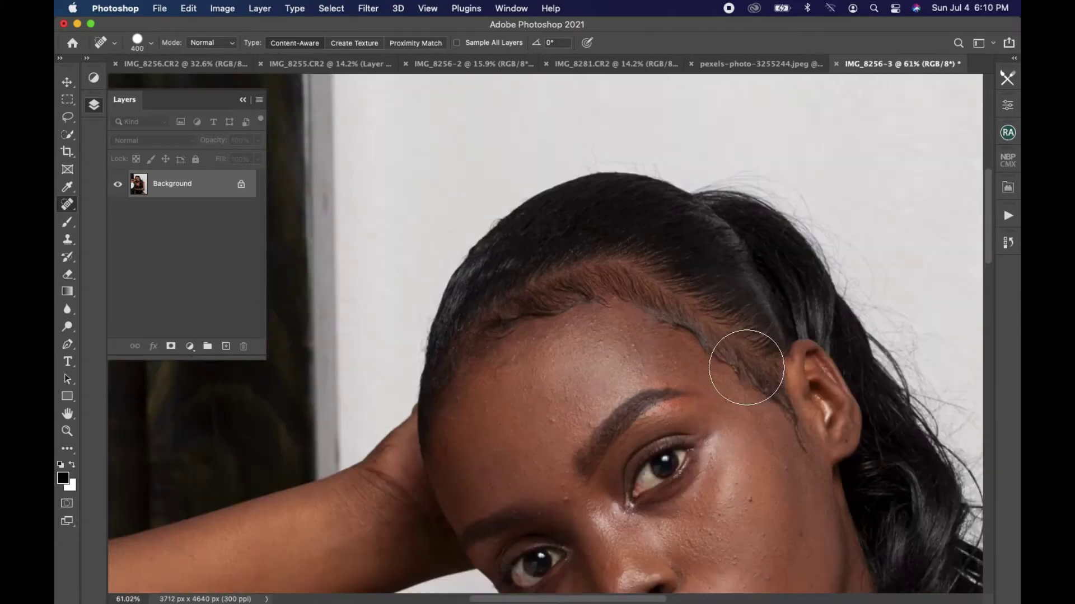
scroll(746, 367, down, 3)
scroll(746, 368, down, 3)
scroll(746, 367, down, 3)
scroll(746, 369, down, 3)
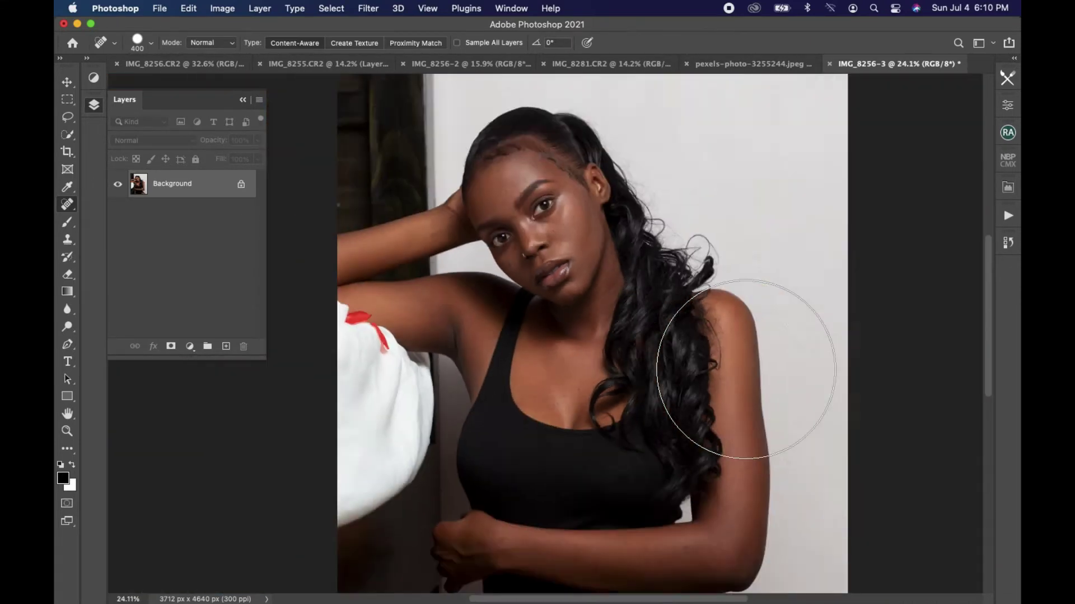
scroll(746, 370, down, 2)
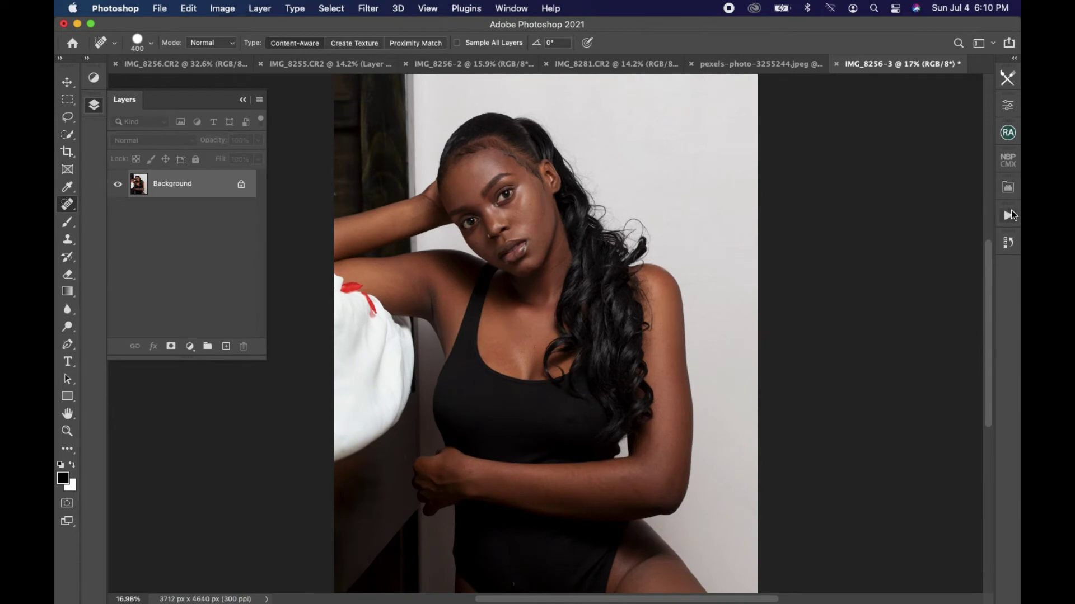
click(1009, 241)
click(938, 268)
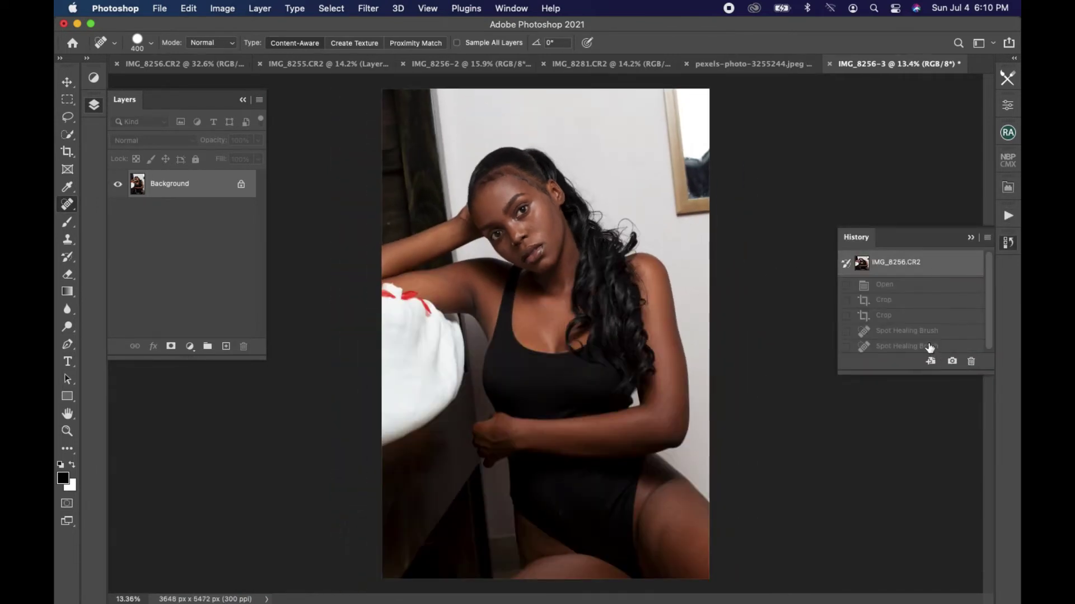
click(929, 348)
scroll(502, 283, up, 1)
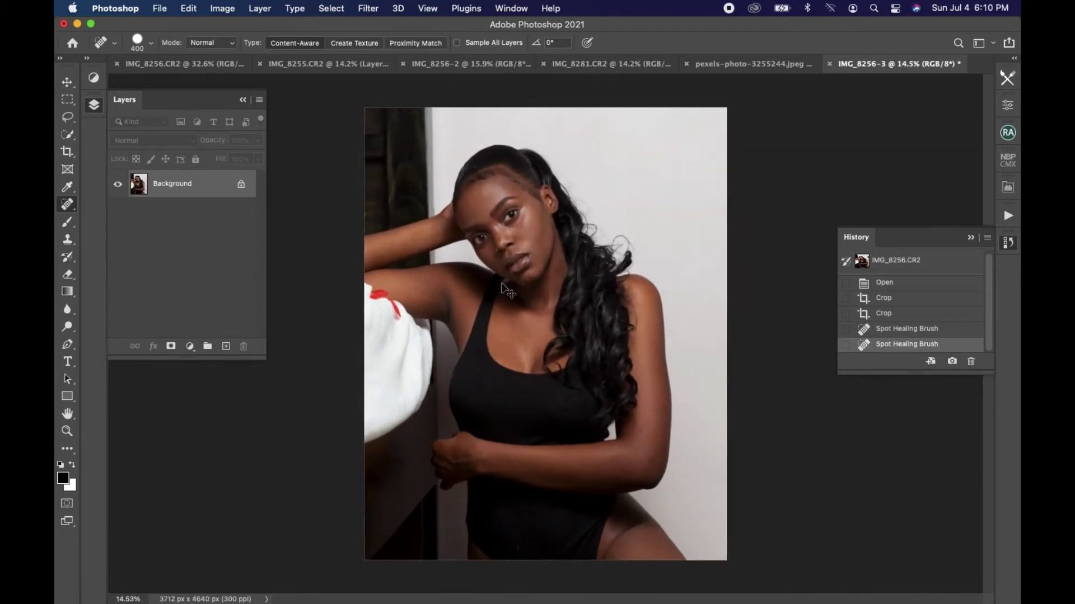
key(super+j)
key(super+j)
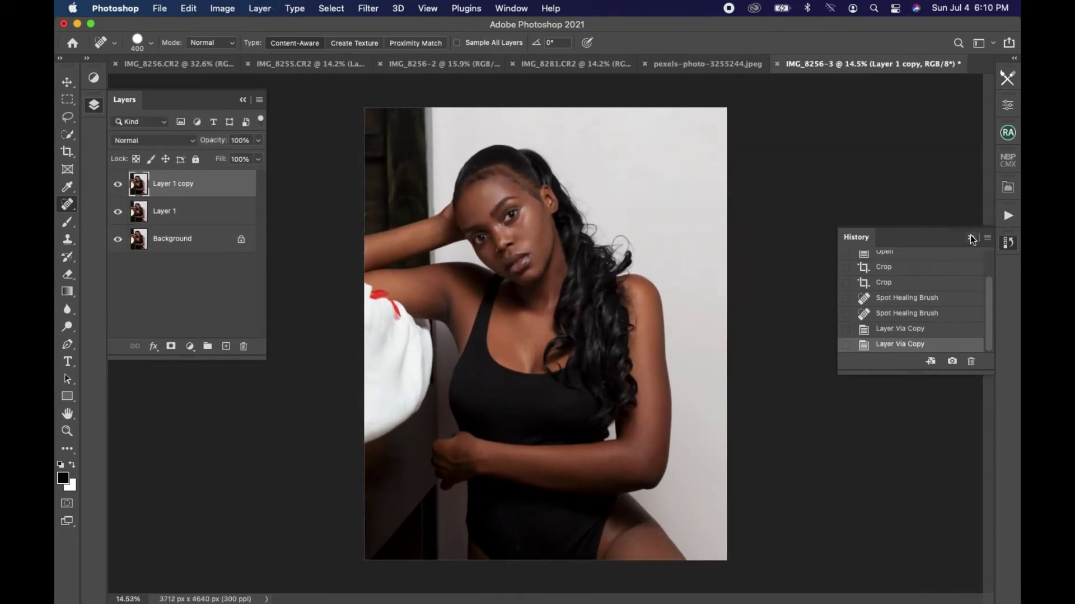
Deselect, then brush the white wall right of the woman into a Quick Selection.
click(971, 238)
click(64, 136)
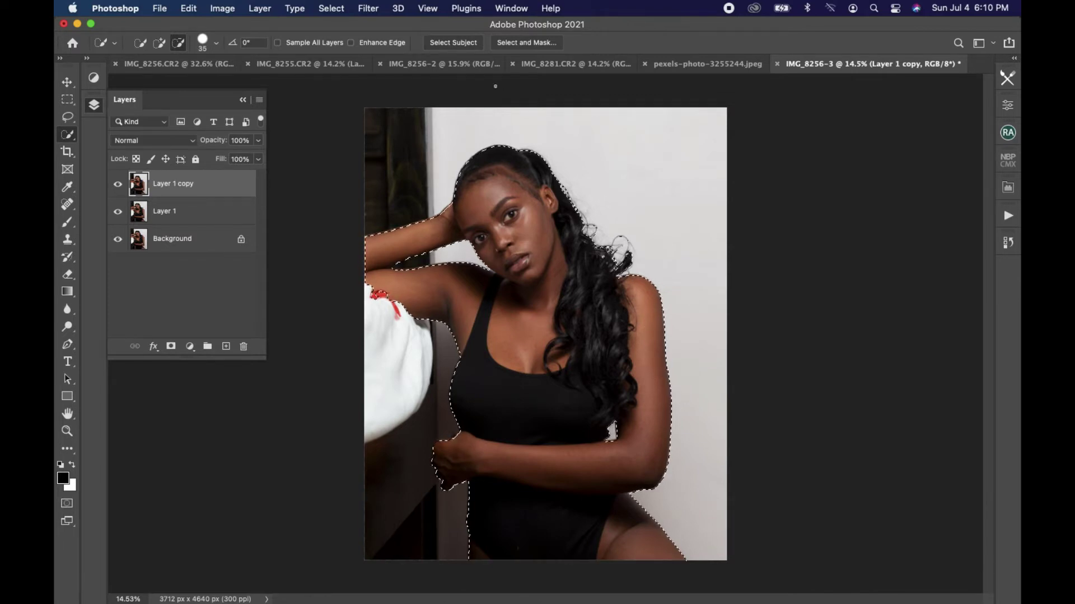
key(alt)
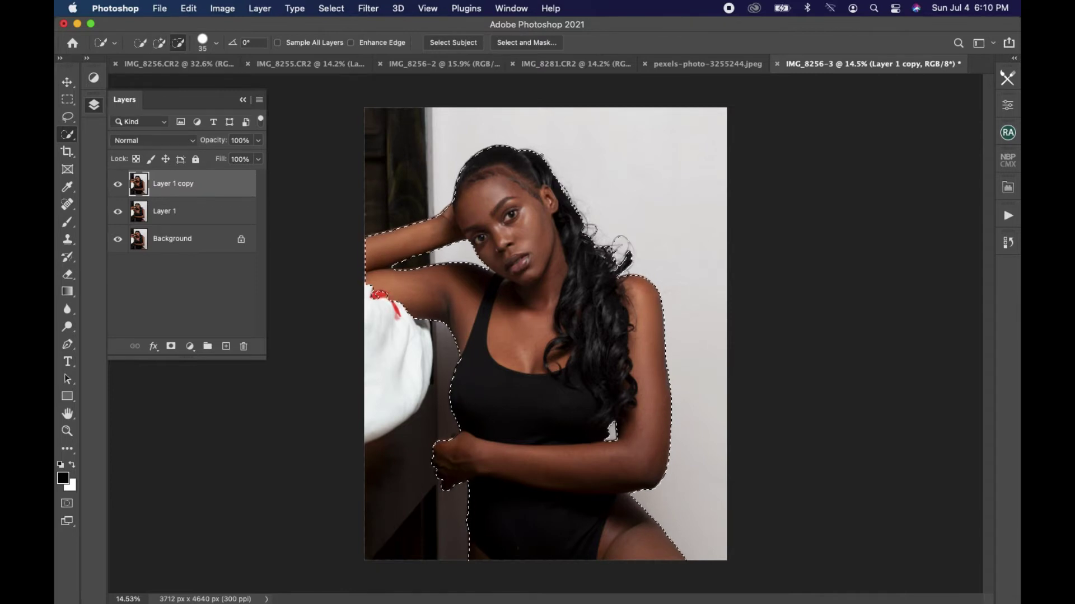
right_click(541, 152)
click(587, 164)
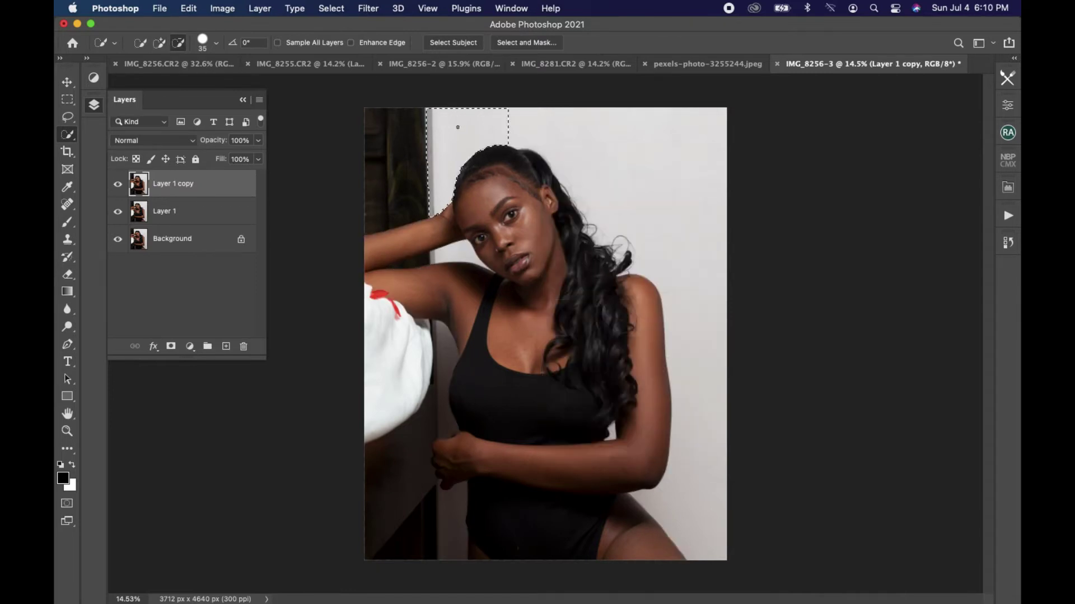
drag(458, 127, 634, 148)
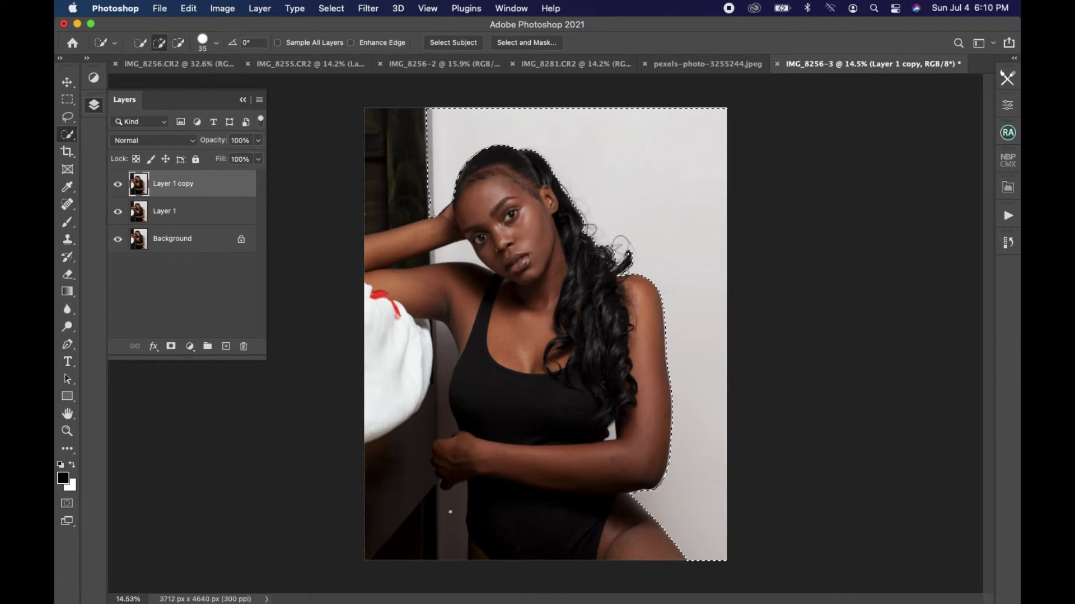
drag(448, 508, 451, 530)
click(448, 428)
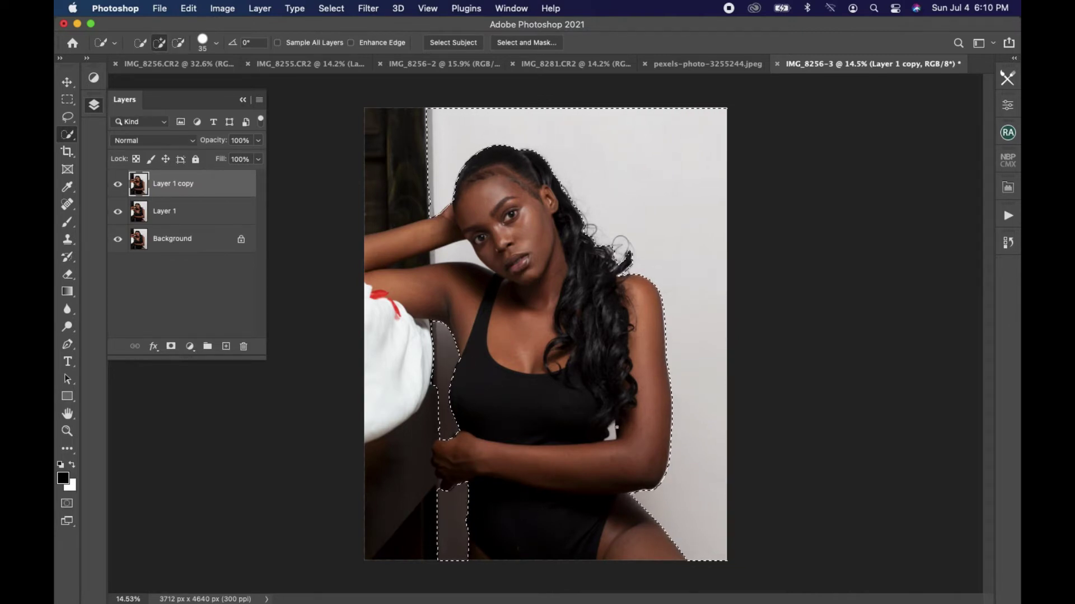
scroll(507, 451, up, 5)
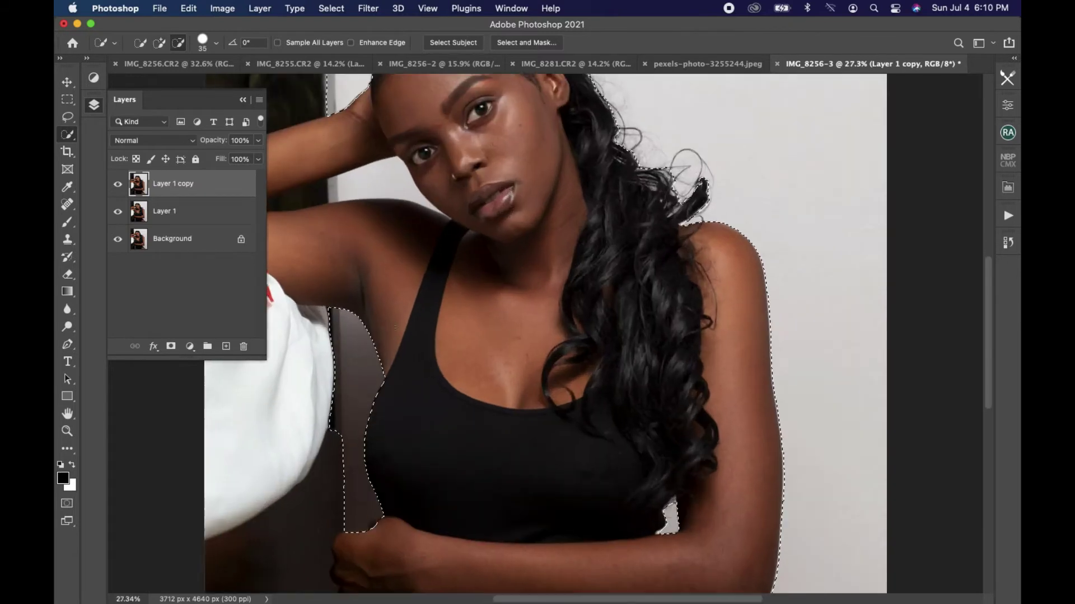
Fix the selection near the pillow, hip and raised arm, then invert it to select the woman.
drag(348, 384, 309, 429)
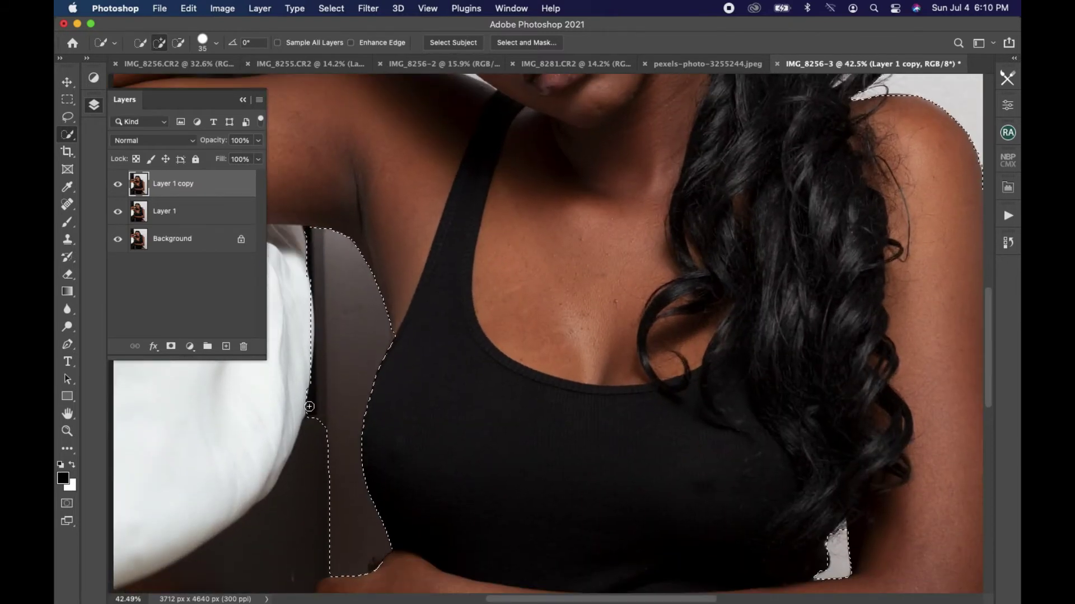
key(alt)
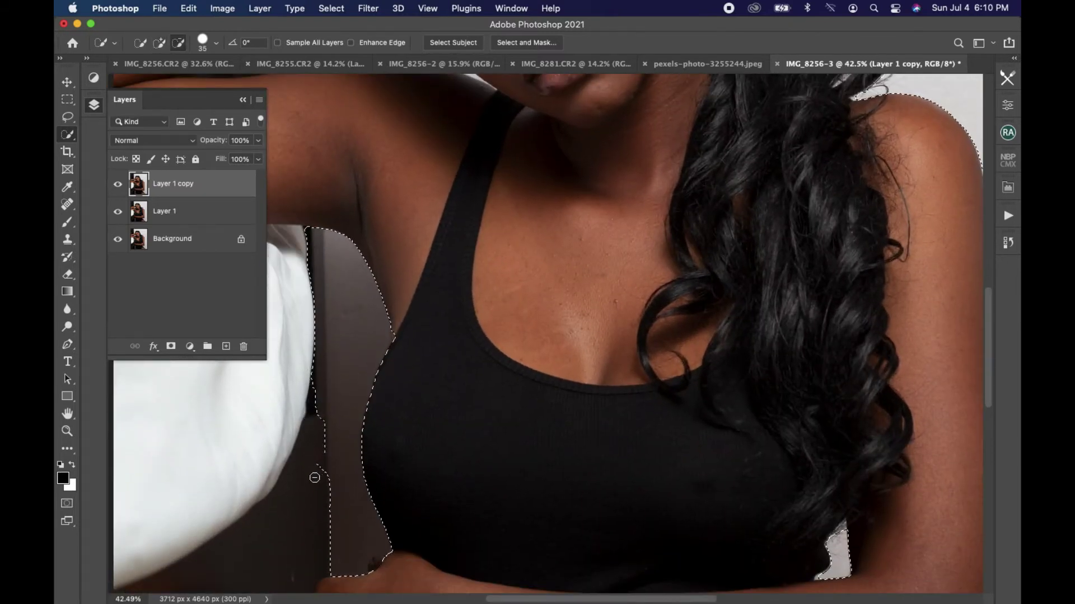
drag(314, 478, 315, 432)
drag(374, 564, 376, 571)
alt+scroll(373, 573, down, 3)
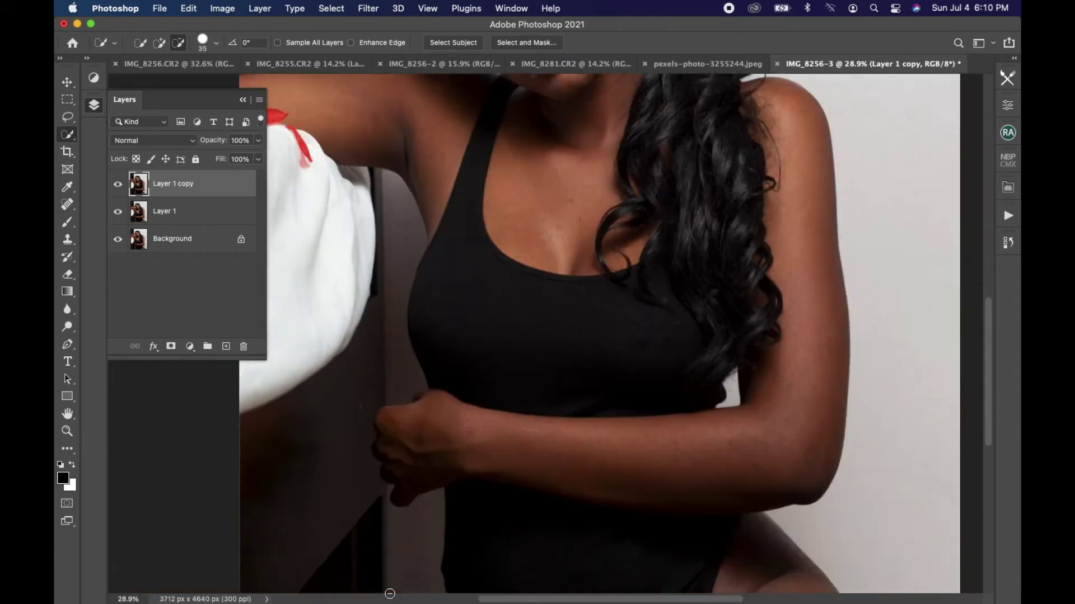
alt+scroll(391, 594, down, 2)
alt+scroll(390, 594, down, 2)
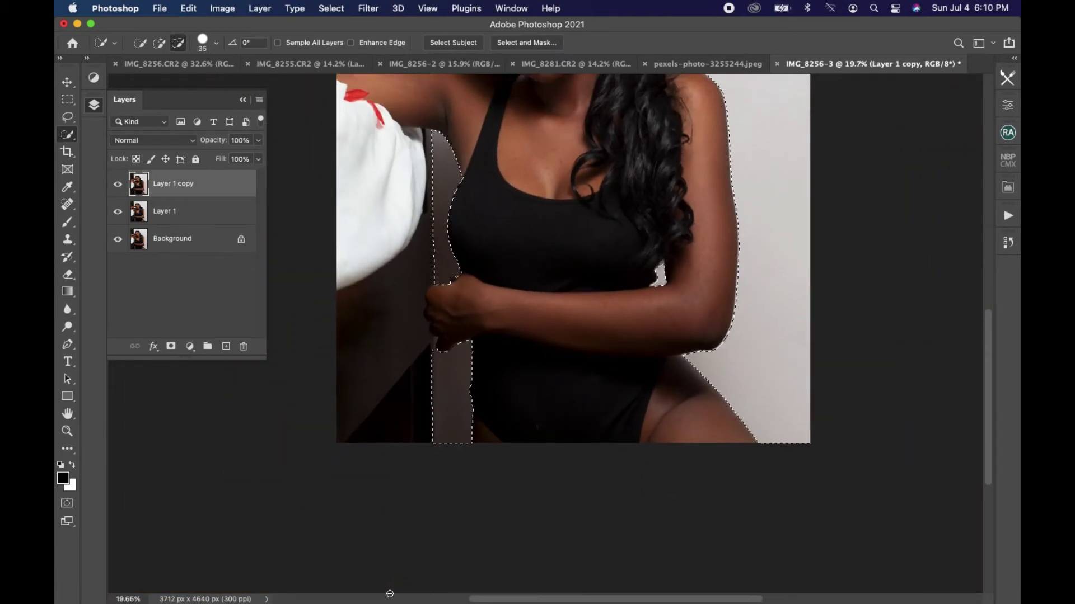
scroll(391, 594, up, 3)
alt+scroll(390, 594, down, 1)
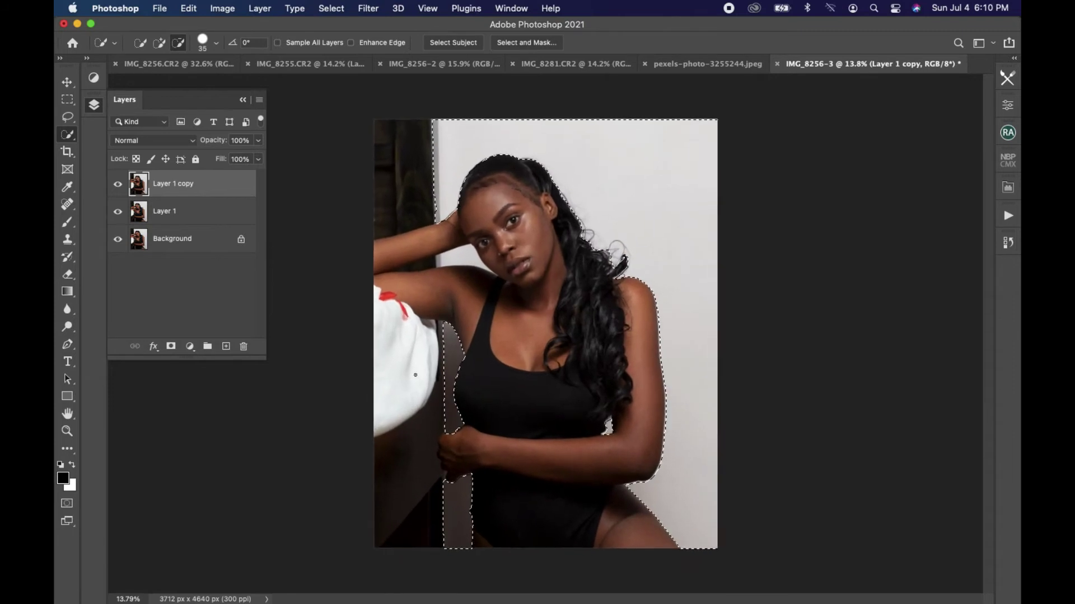
alt+click(461, 262)
key(super+shift+i)
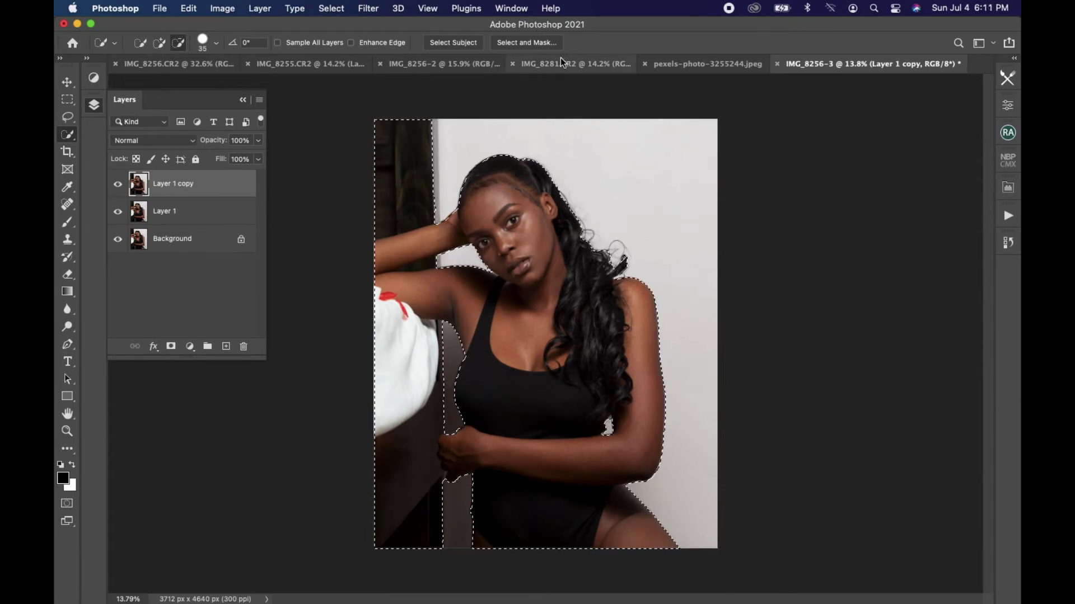
Refine the hair edges in Select and Mask and output a layer mask on Layer 1 copy.
click(549, 43)
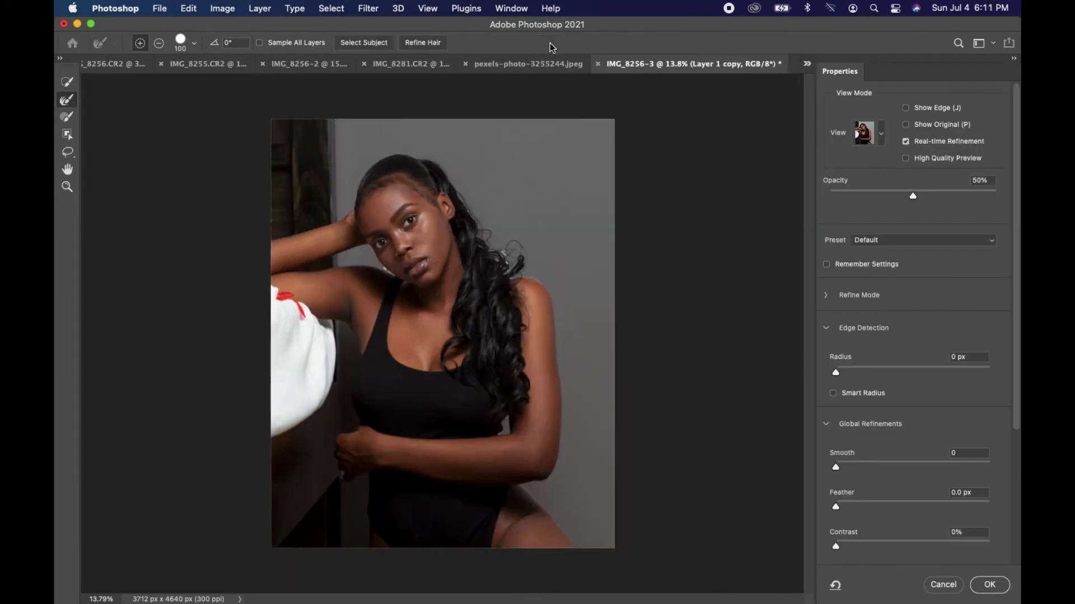
key(super+equal)
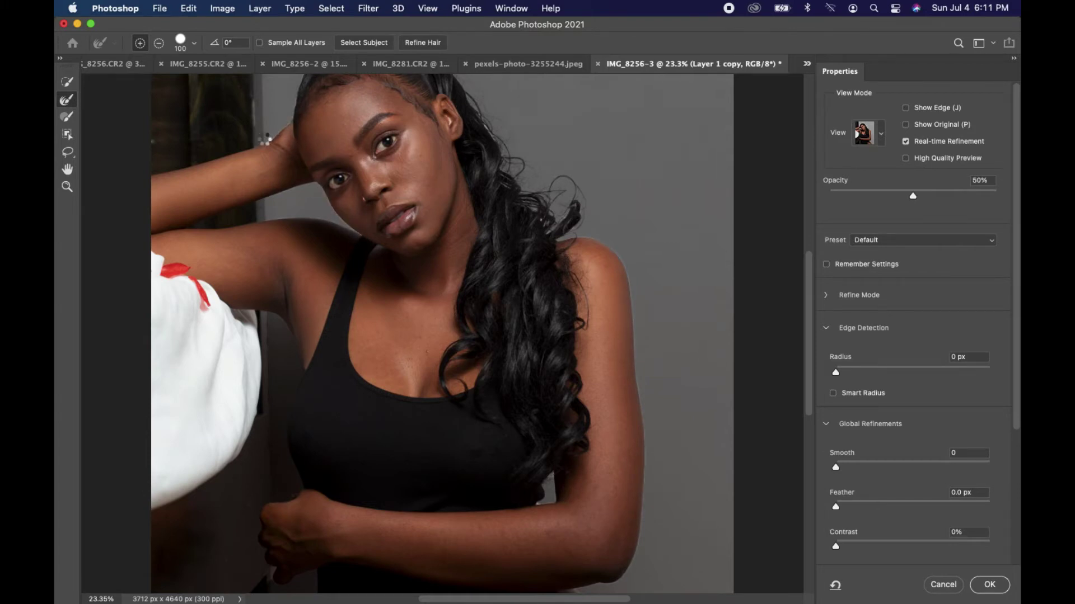
right_click(274, 571)
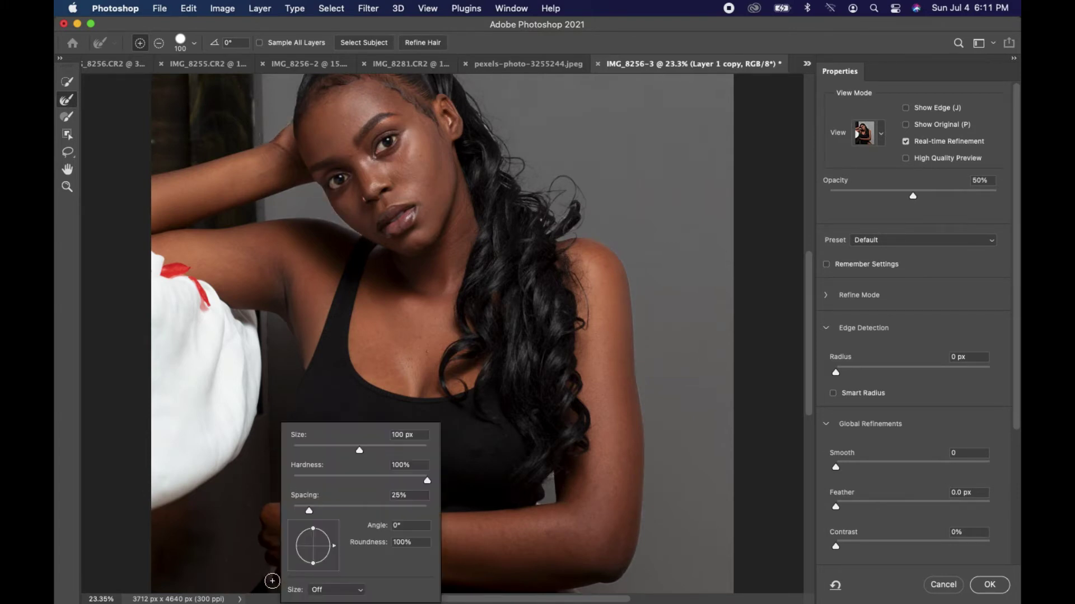
key(Escape)
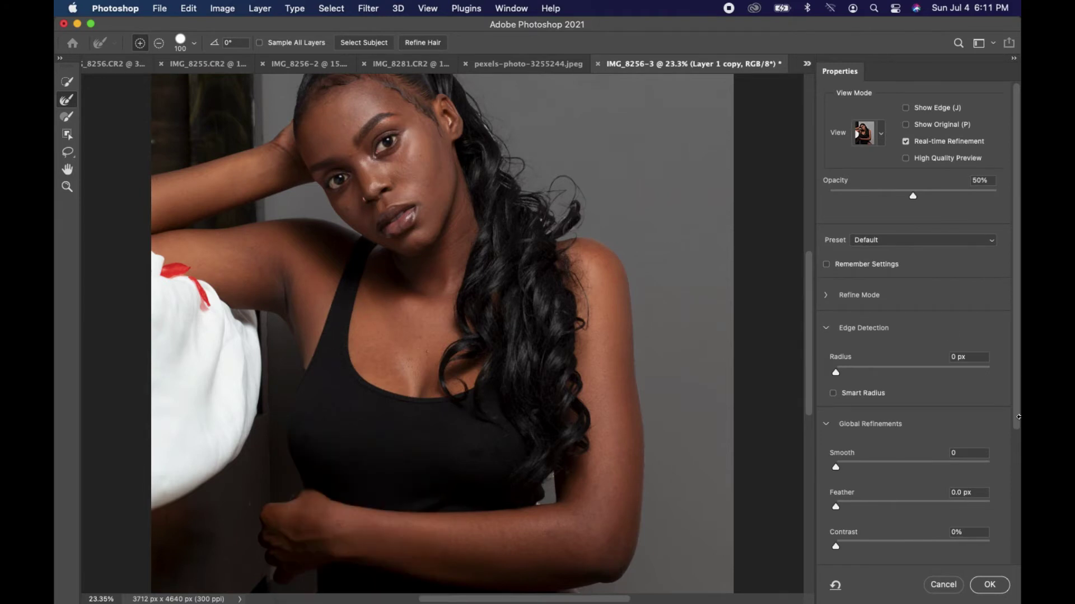
scroll(580, 366, down, 3)
scroll(580, 366, down, 2)
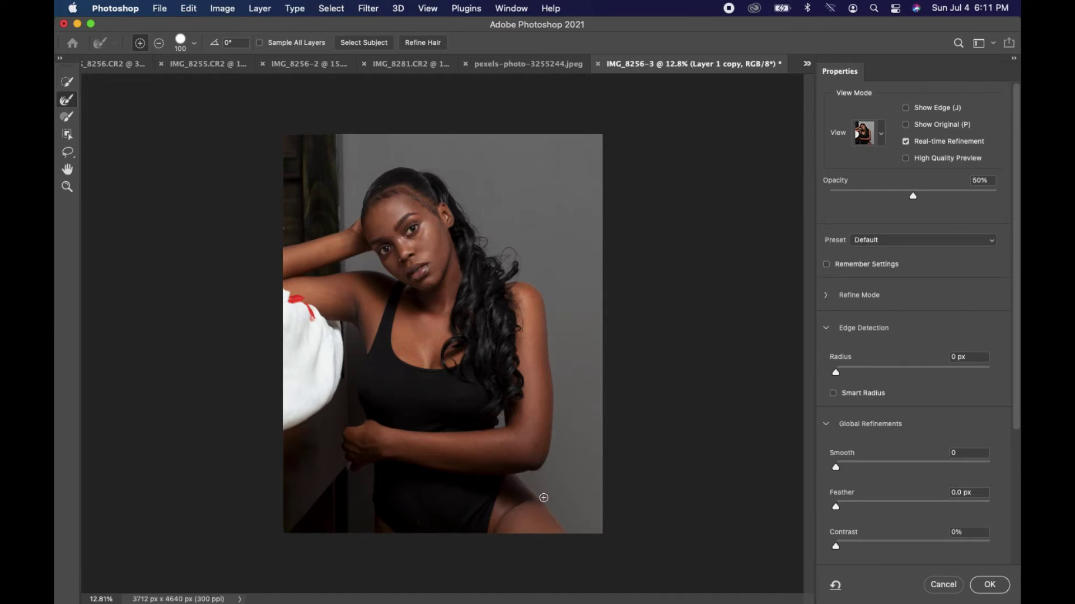
click(991, 585)
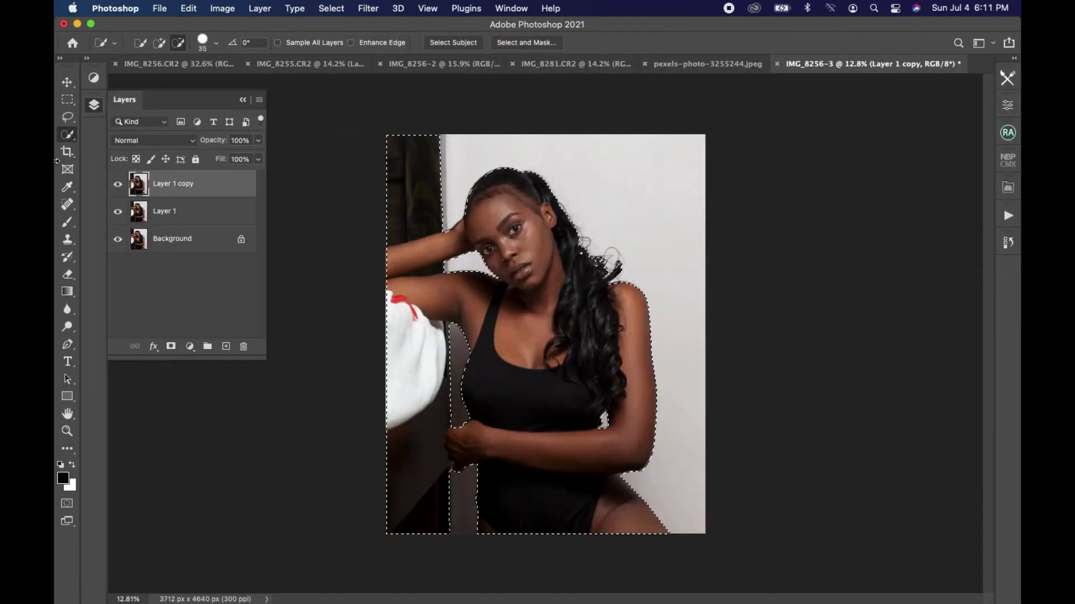
Drag the curtain window photo into the portrait above Layer 1.
click(178, 217)
click(727, 64)
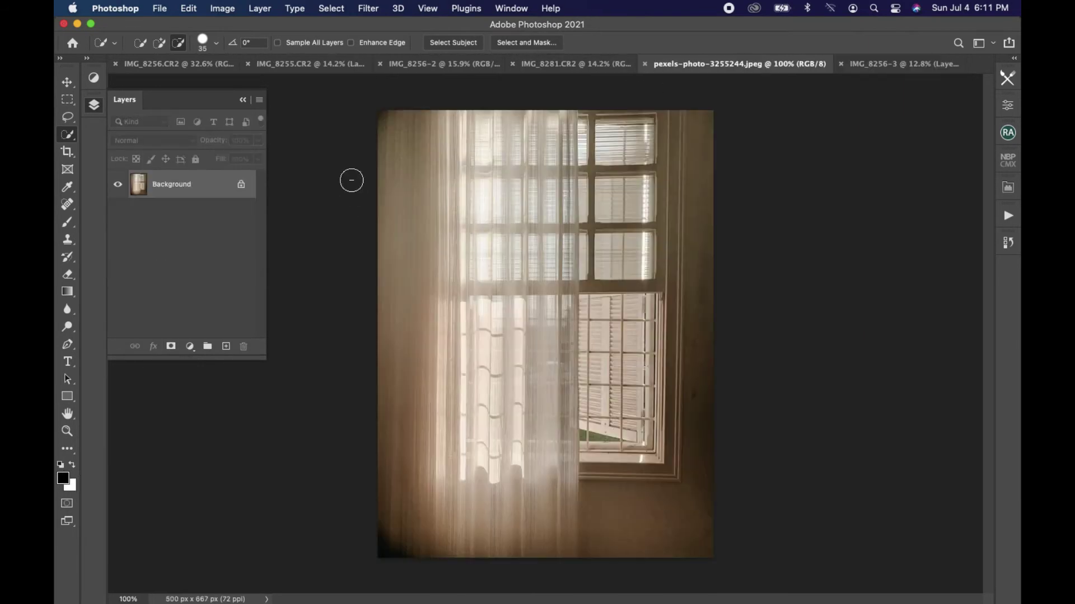
click(67, 82)
drag(521, 162, 582, 242)
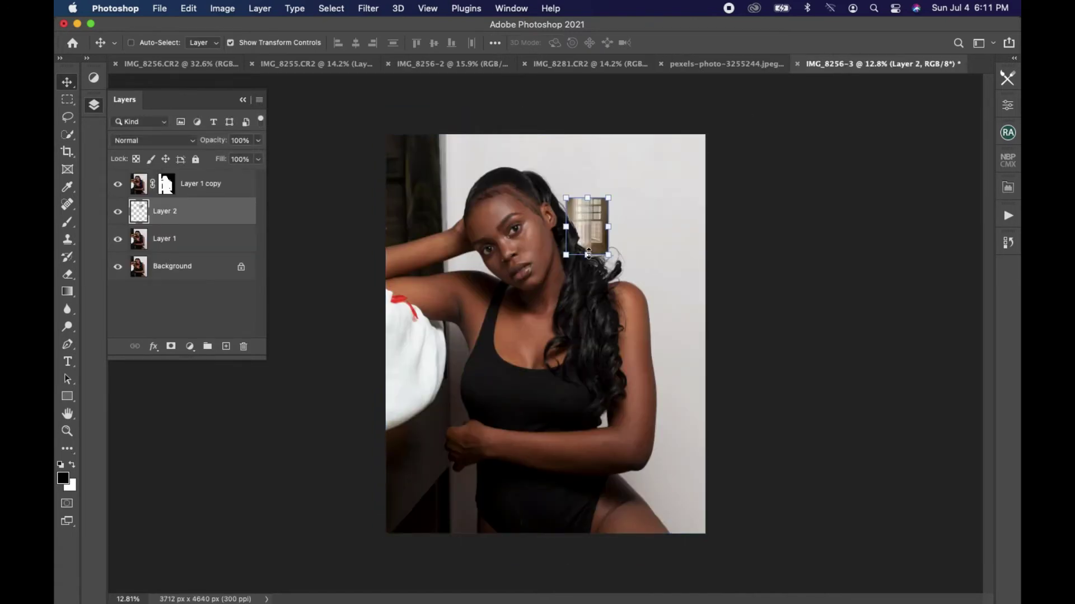
Scale the window background to about 977%, shift it right, commit, and move it lower.
drag(569, 260, 325, 560)
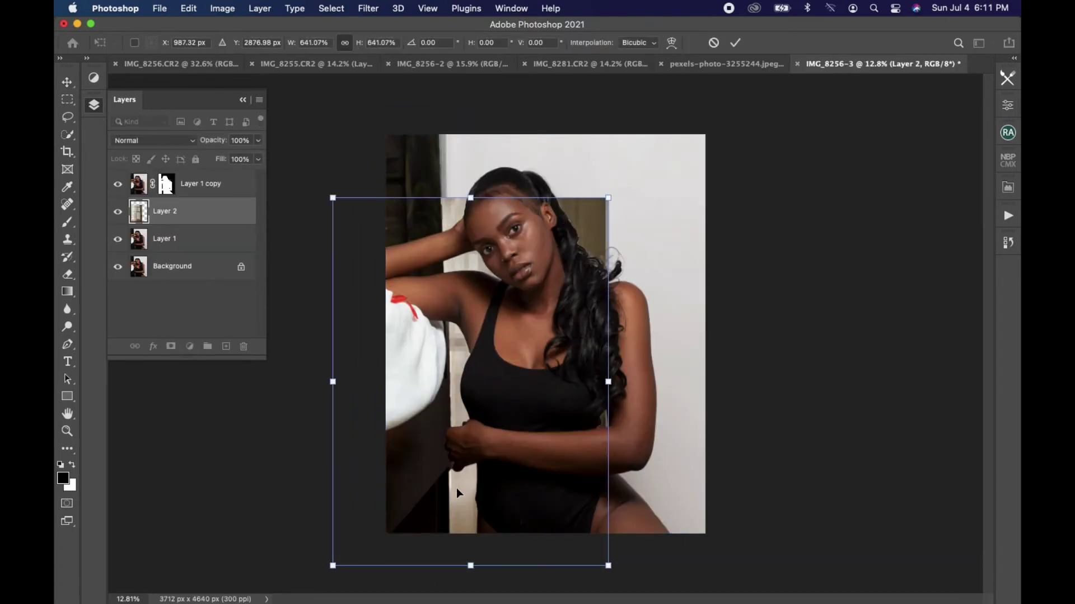
drag(456, 488, 573, 417)
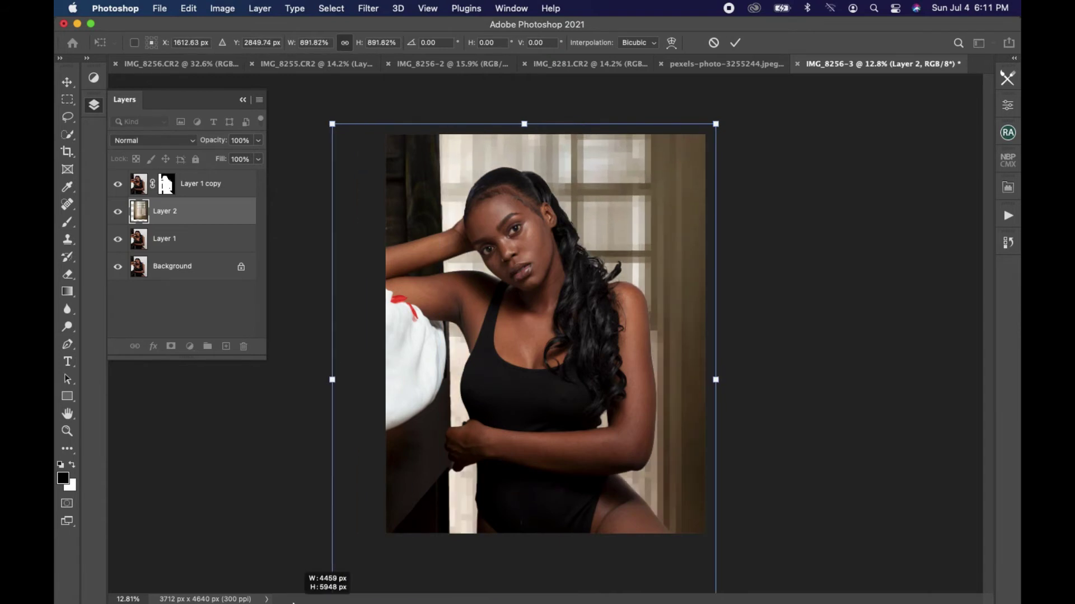
drag(442, 498, 372, 587)
key(super+plus)
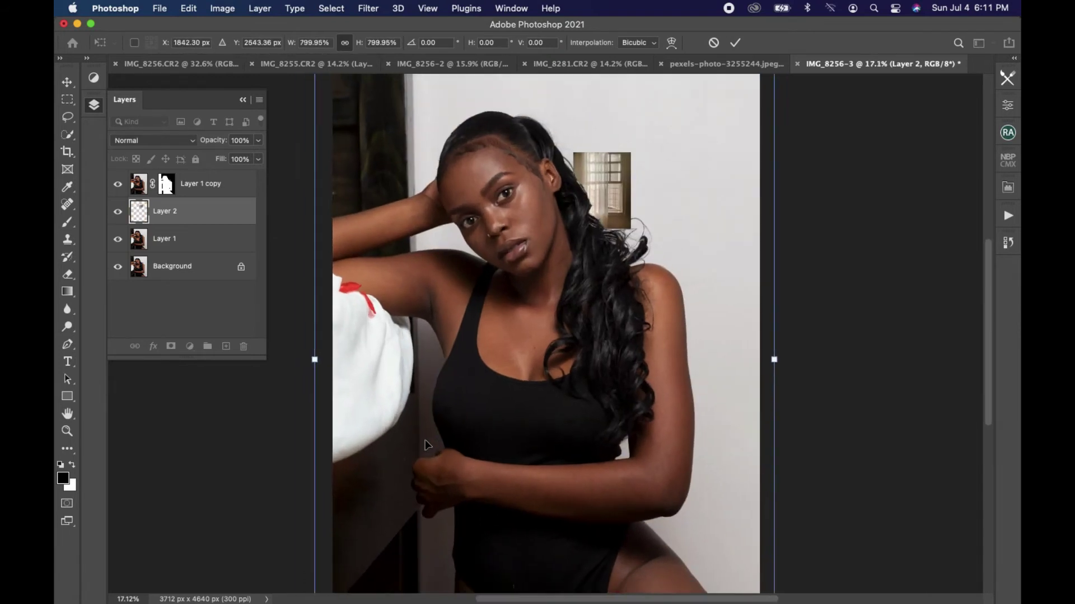
key(super+minus)
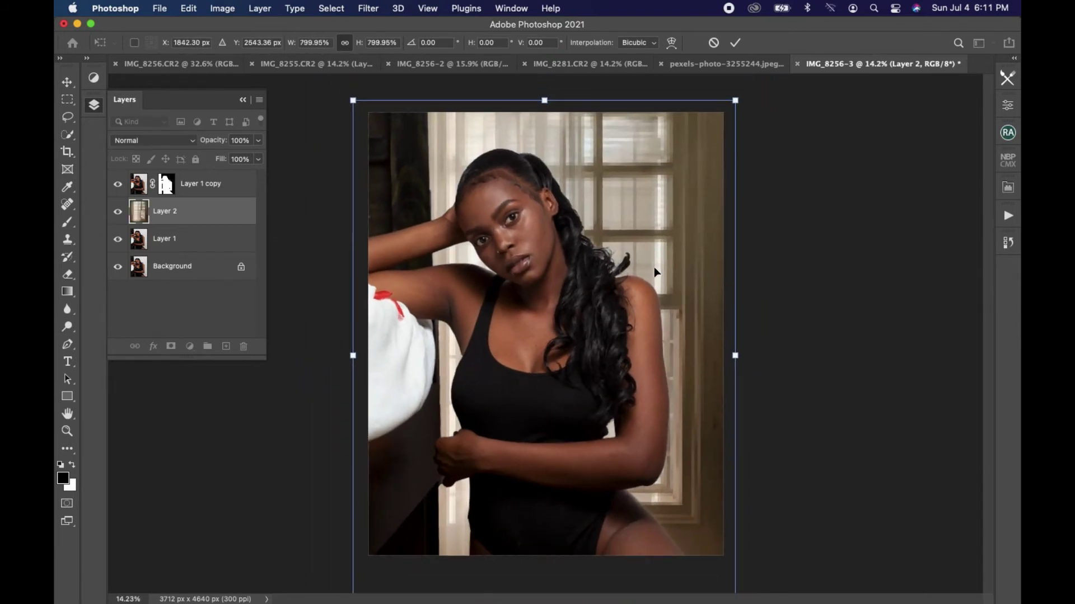
drag(735, 100, 777, 61)
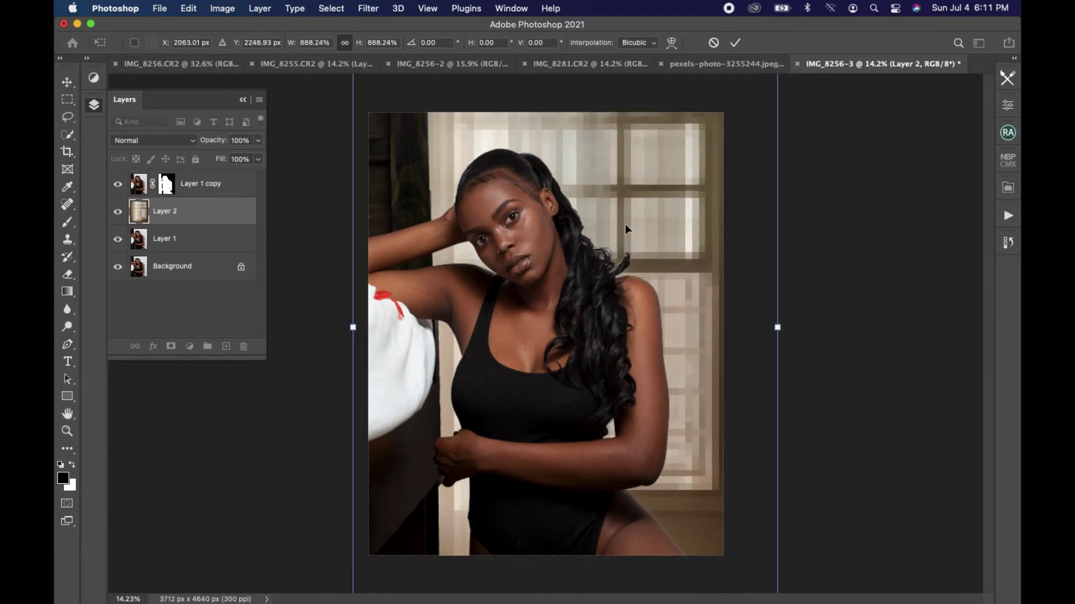
mouse_move(623, 224)
mouse_down()
mouse_move(631, 288)
mouse_move(631, 279)
mouse_up()
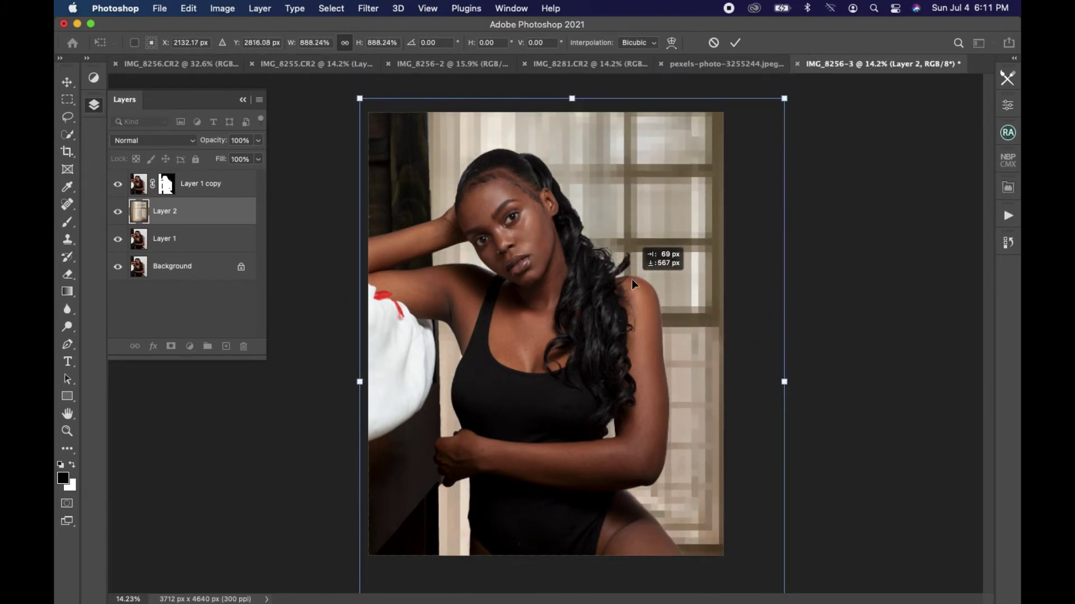
drag(359, 386, 316, 386)
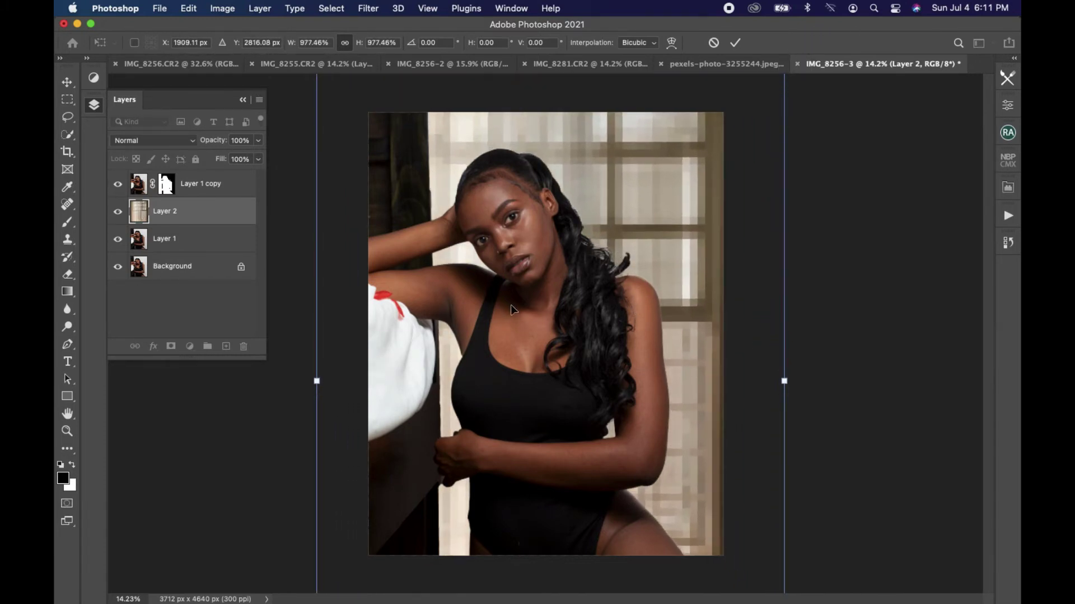
mouse_move(510, 305)
mouse_down()
mouse_move(530, 305)
mouse_move(520, 306)
mouse_up()
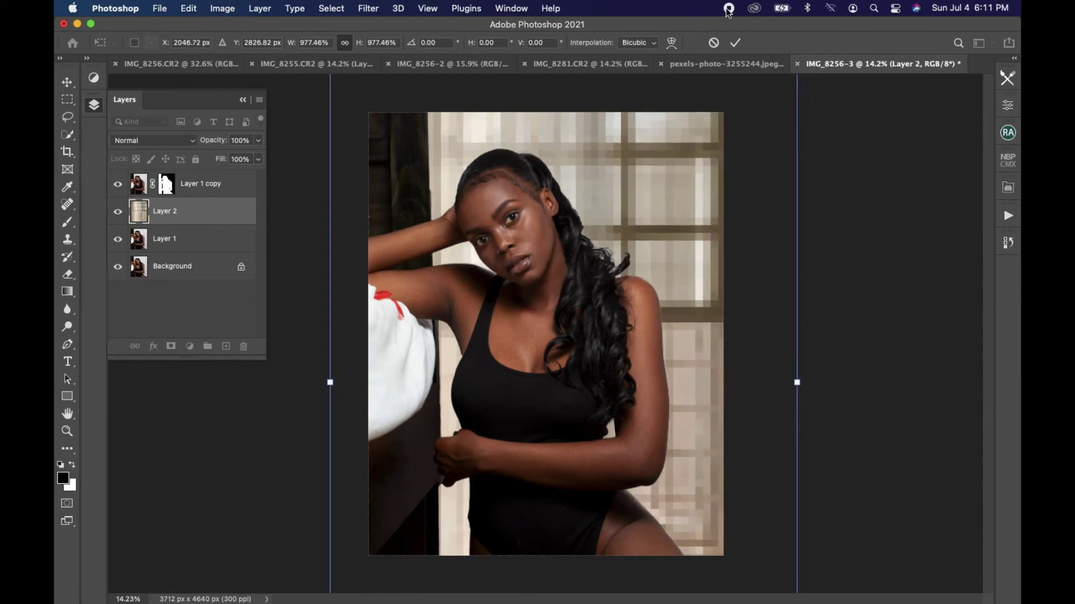
click(736, 44)
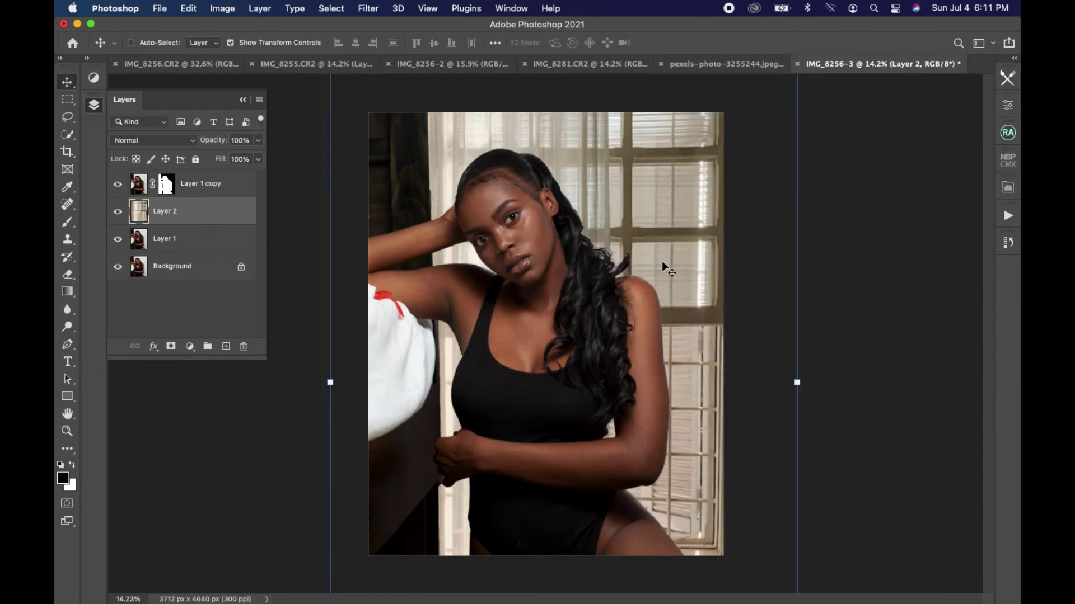
mouse_move(661, 270)
mouse_down()
mouse_move(662, 311)
mouse_move(682, 316)
mouse_move(686, 296)
mouse_up()
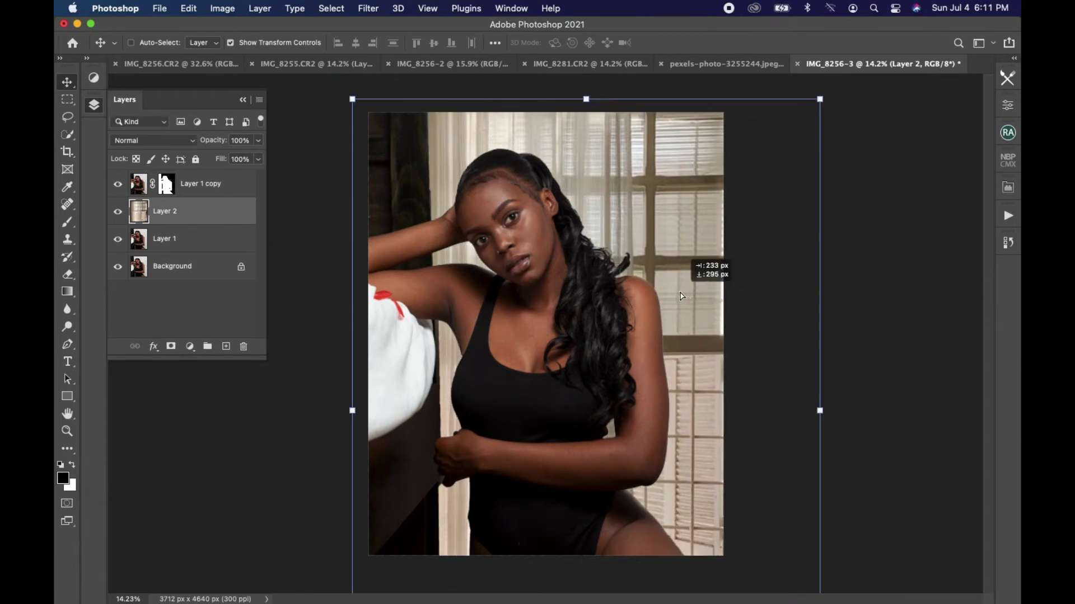
Keep Normal blending, add a Hue/Saturation layer with Lightness +9, and select Layer 1 copy's mask.
click(145, 140)
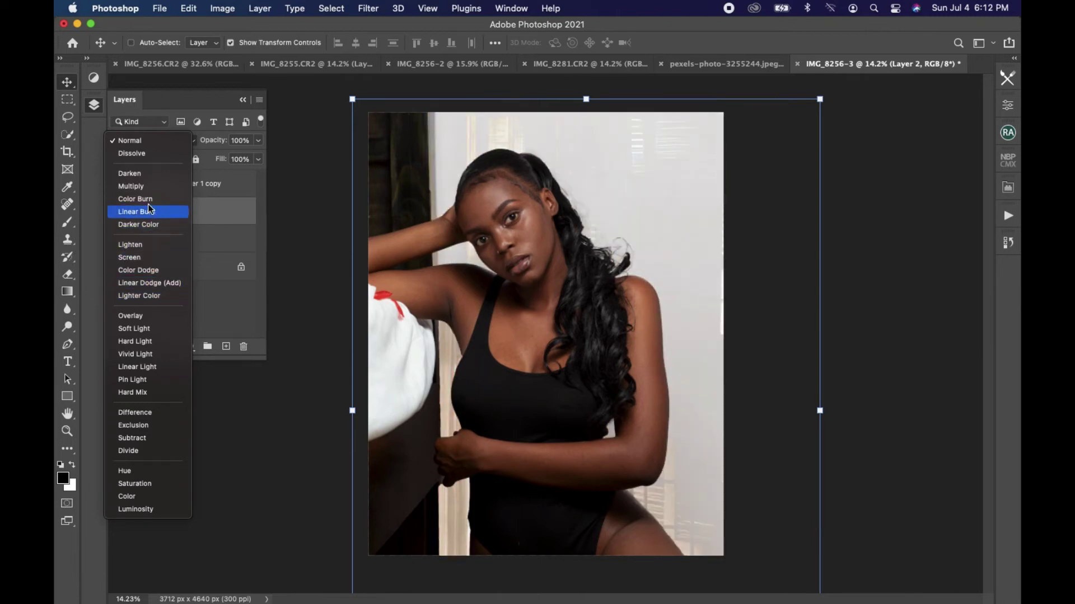
click(145, 140)
click(96, 80)
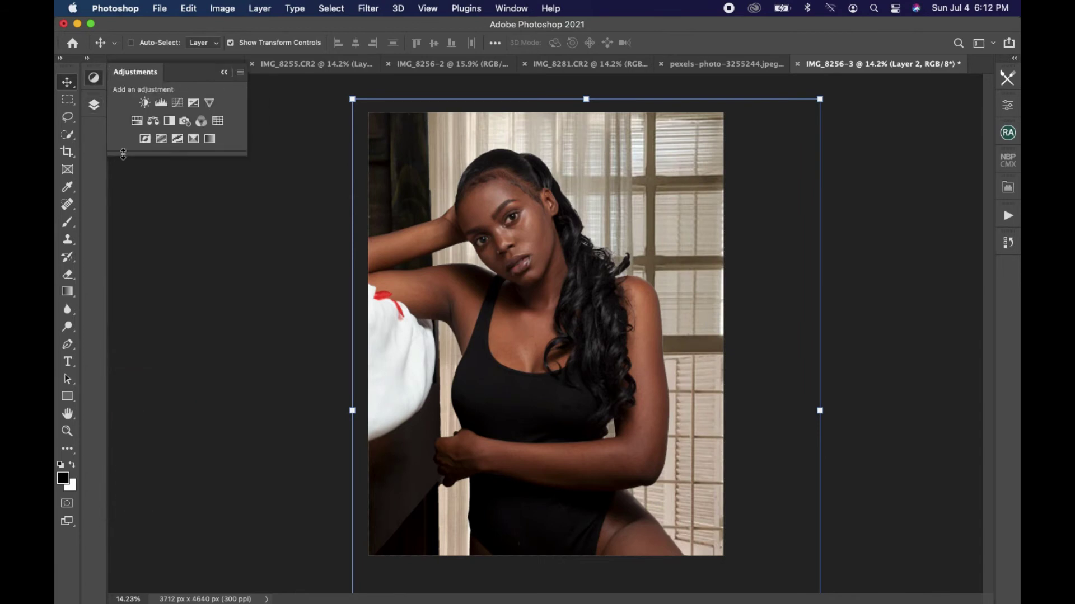
click(136, 122)
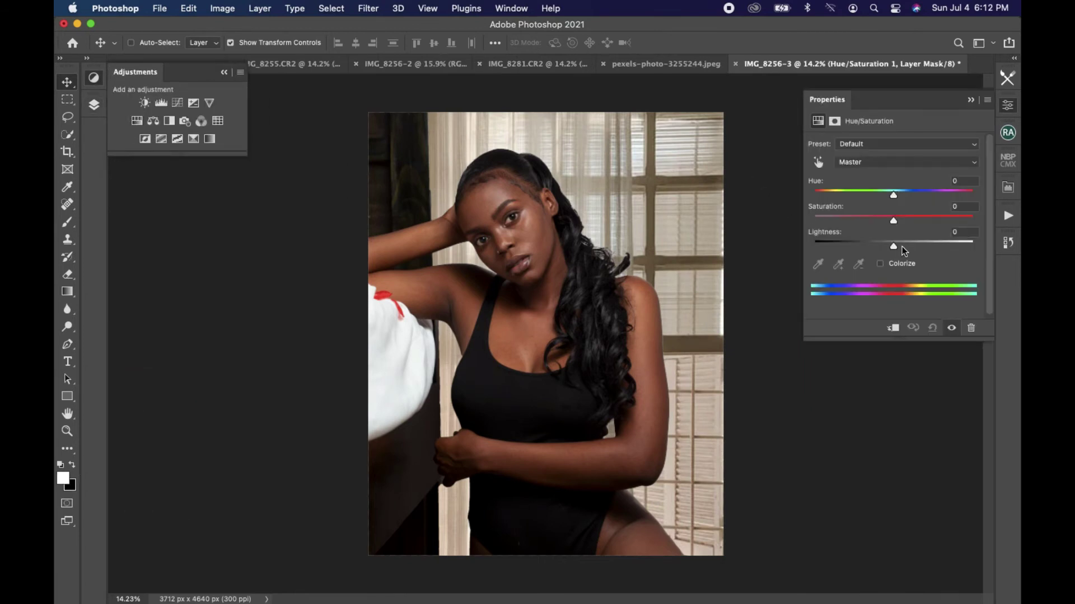
drag(902, 247, 903, 247)
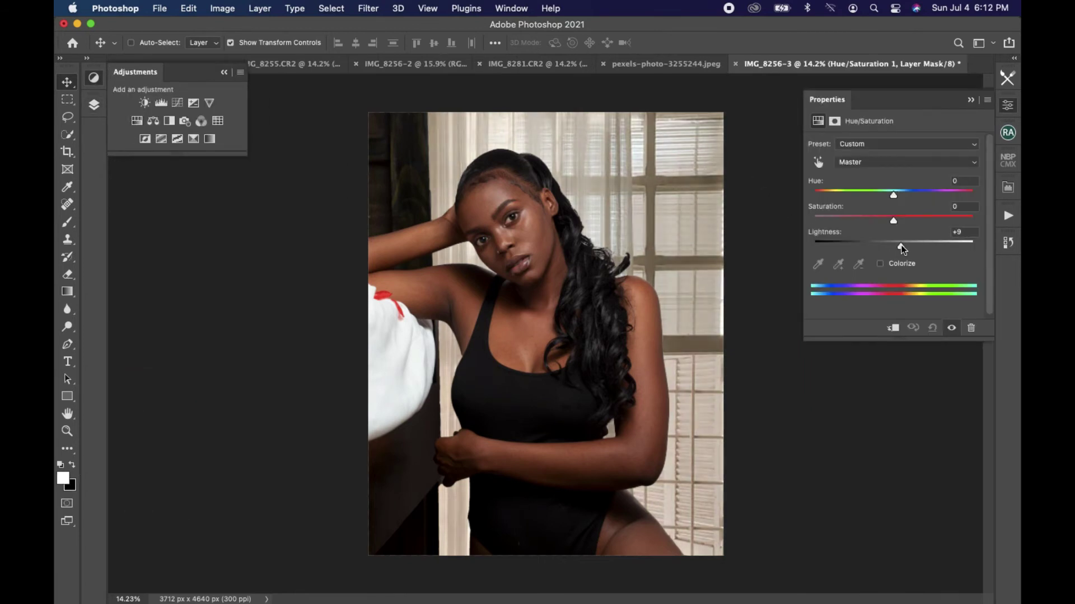
click(970, 100)
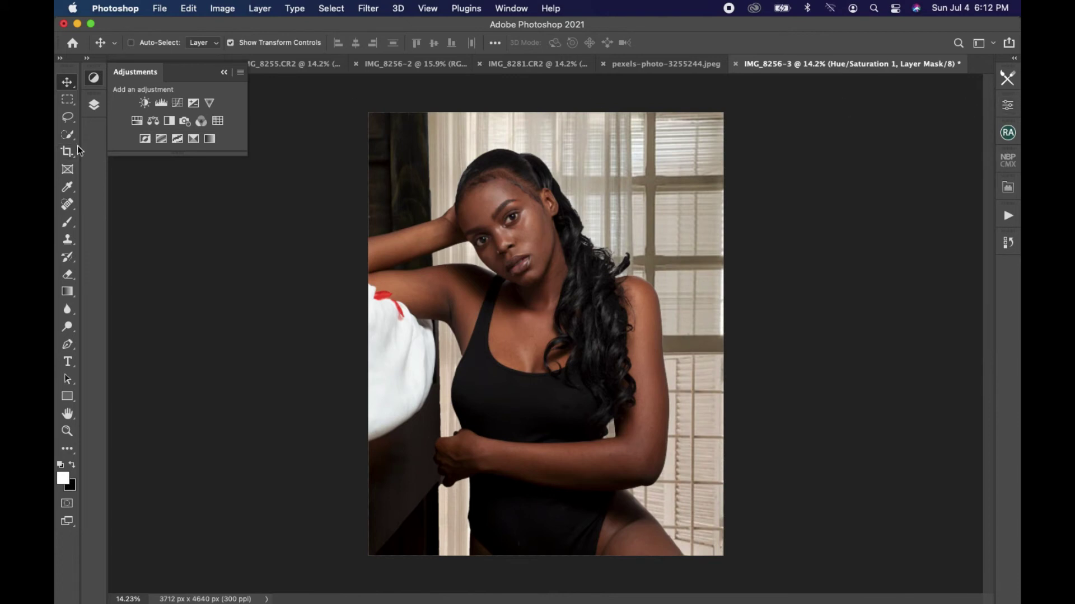
click(94, 106)
click(166, 183)
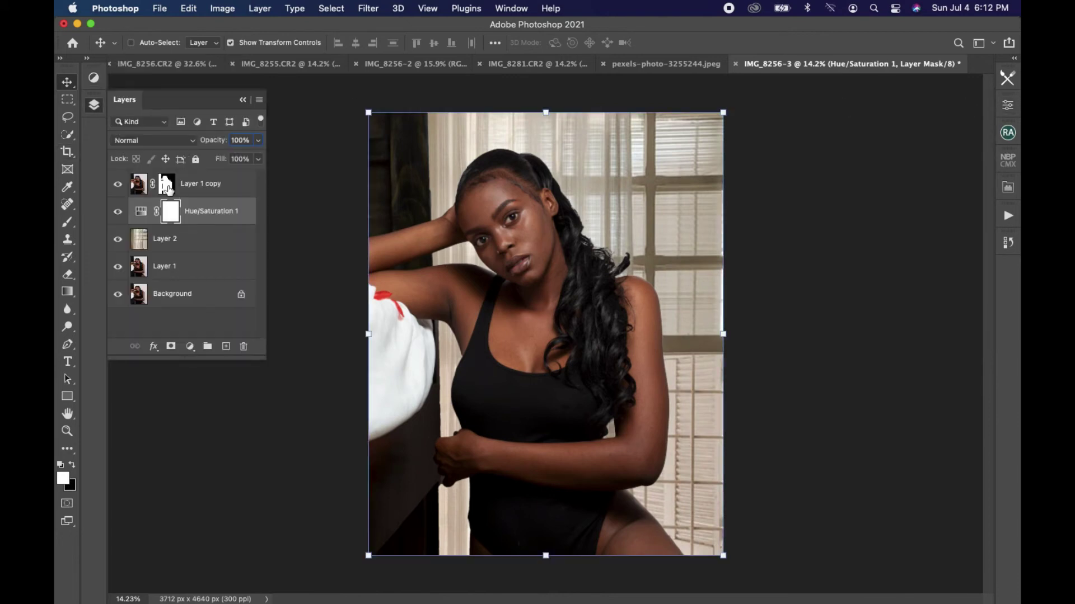
Set up a 24%-opacity brush on the mask and paint back wispy hair strands along the edge.
click(66, 221)
scroll(533, 272, up, 3)
scroll(523, 283, up, 3)
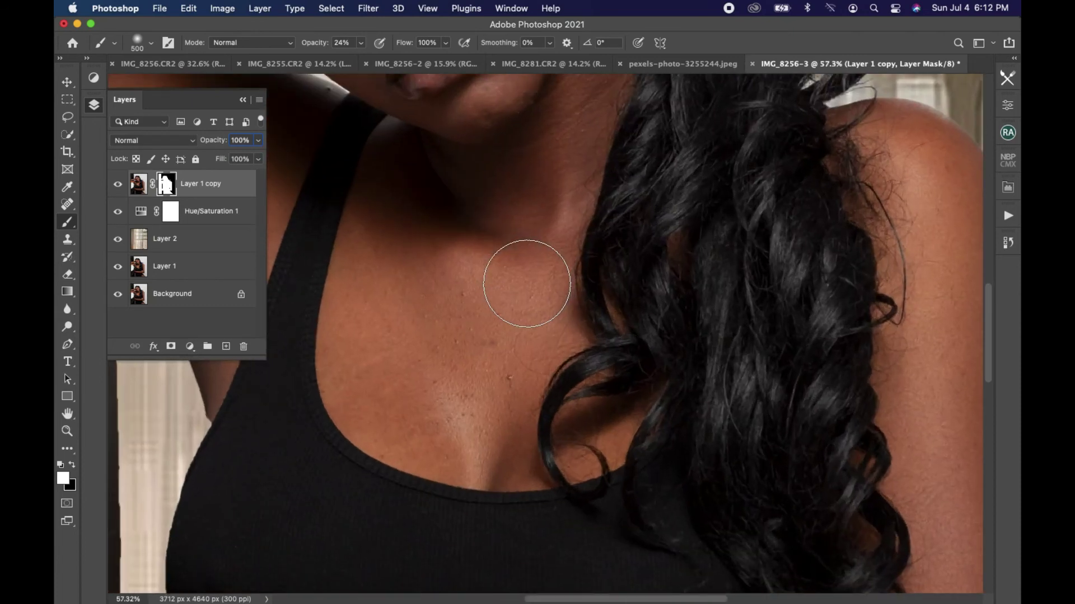
scroll(522, 283, up, 3)
key(bracketleft)
key(bracketleft)
key(bracketleft)
key(bracketleft)
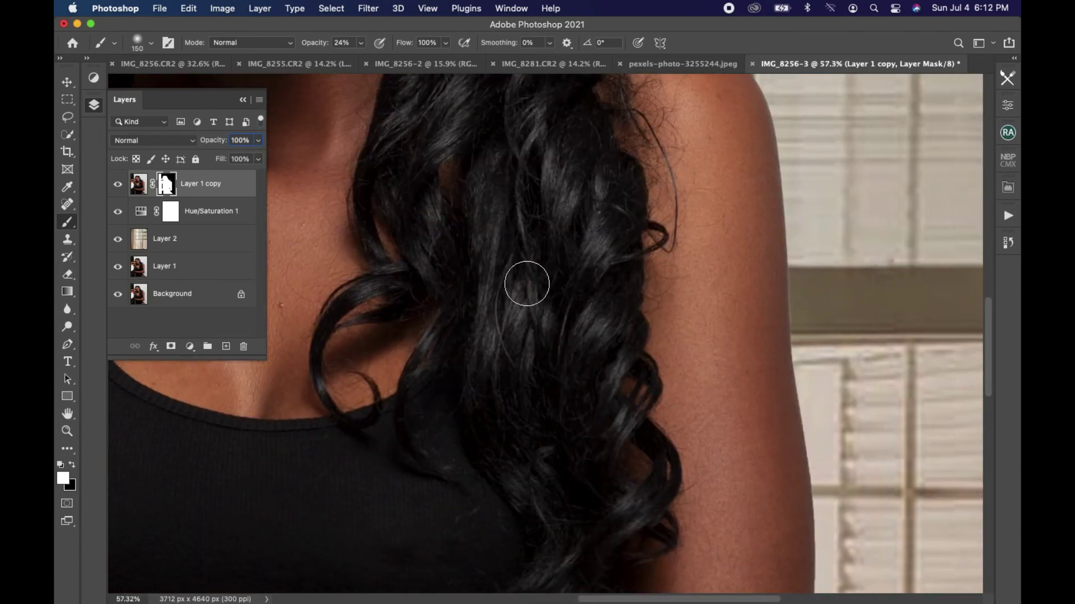
scroll(526, 284, up, 5)
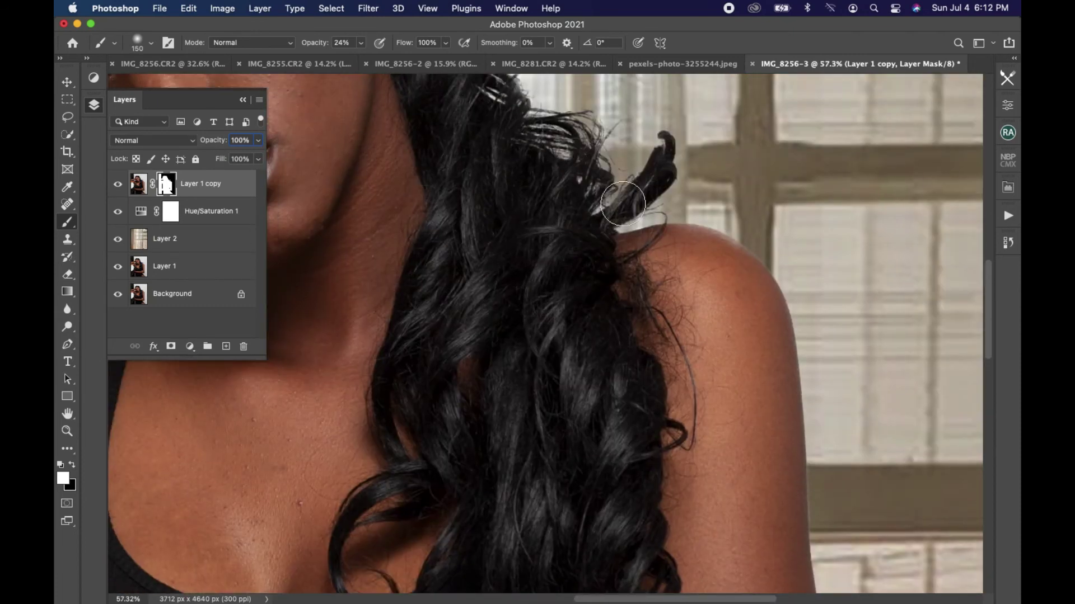
key(bracketright)
key(bracketright)
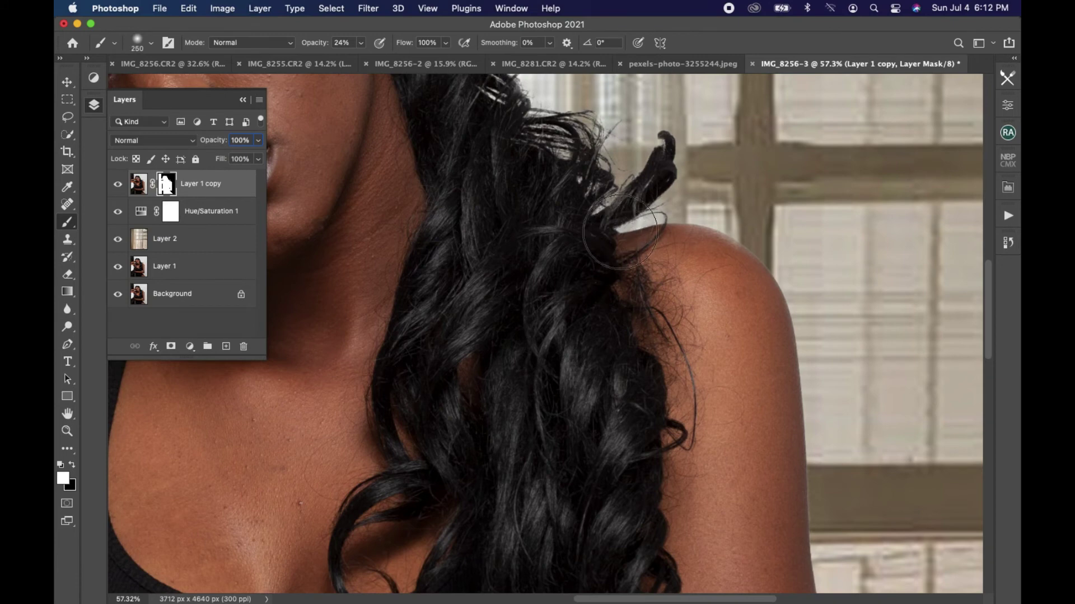
scroll(620, 232, up, 5)
key(x)
drag(620, 350, 608, 376)
key(ctrl+z)
key(x)
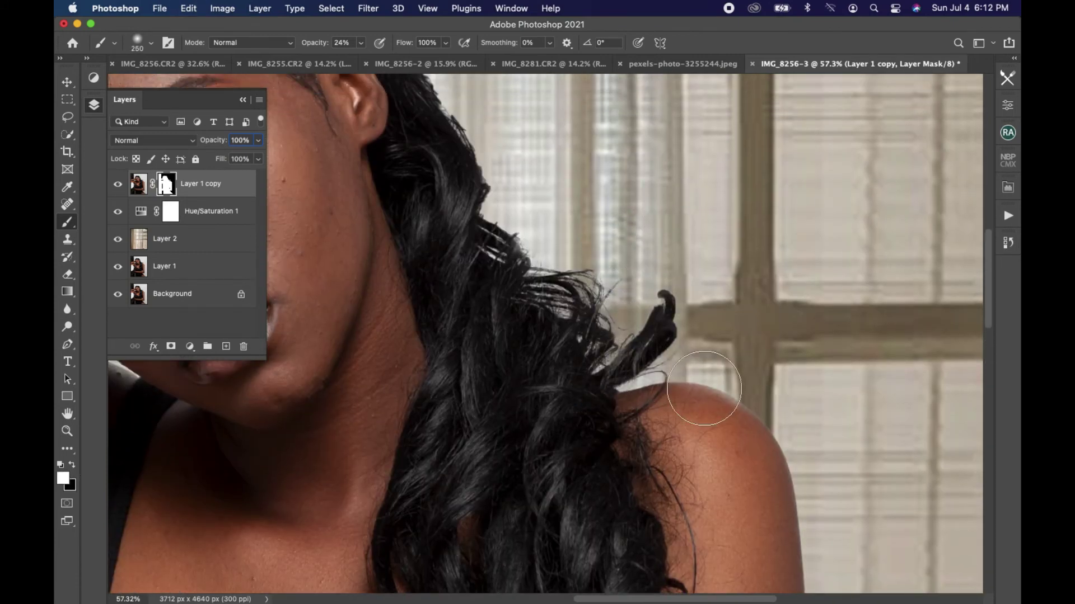
scroll(701, 522, up, 6)
scroll(700, 523, left, 4)
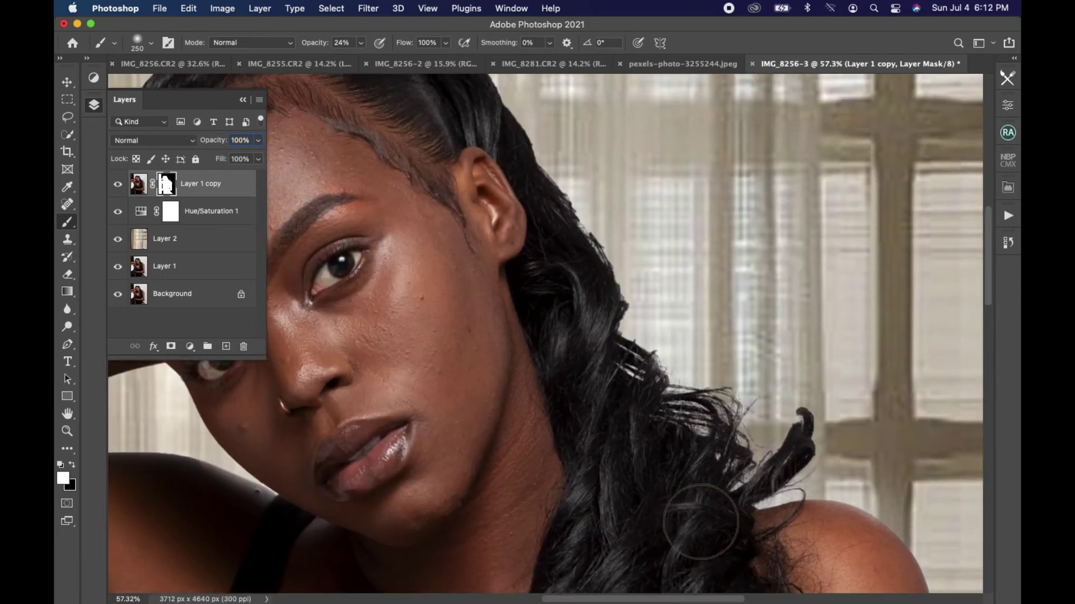
mouse_move(591, 337)
mouse_down()
mouse_move(599, 427)
mouse_move(629, 475)
mouse_move(671, 480)
mouse_up()
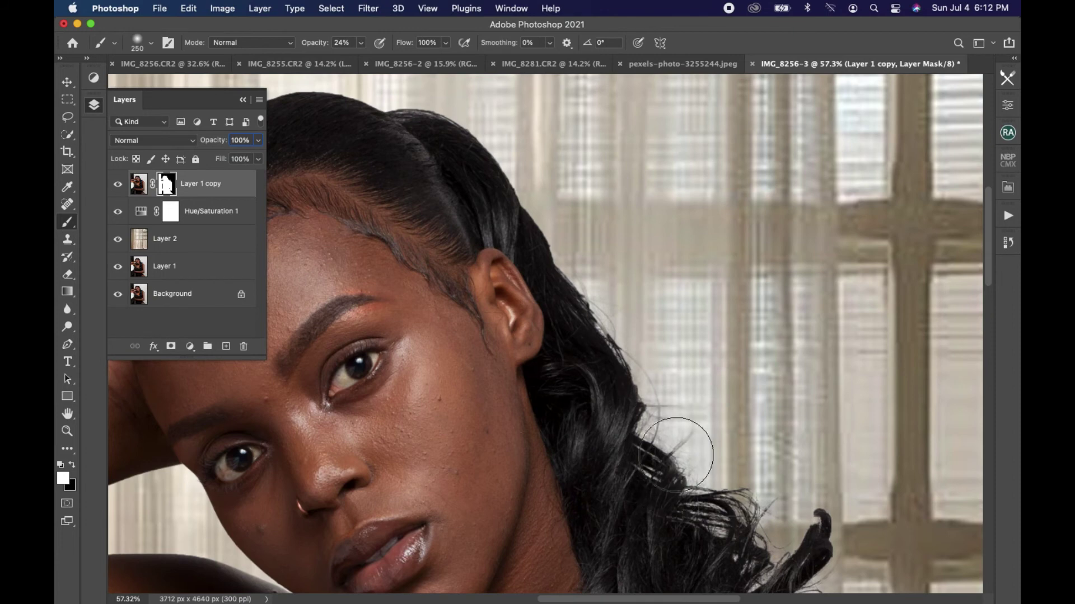
Paint the mask over the pale strip between the arm and waist to darken it.
scroll(543, 288, up, 3)
scroll(543, 287, left, 2)
scroll(542, 288, up, 1)
scroll(543, 288, left, 1)
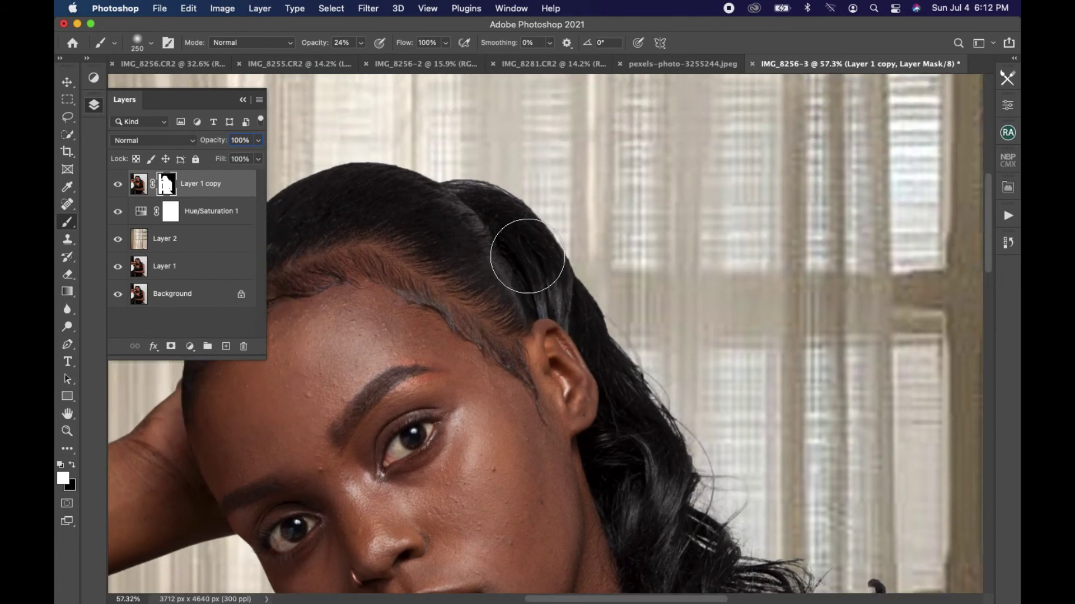
scroll(459, 206, left, 5)
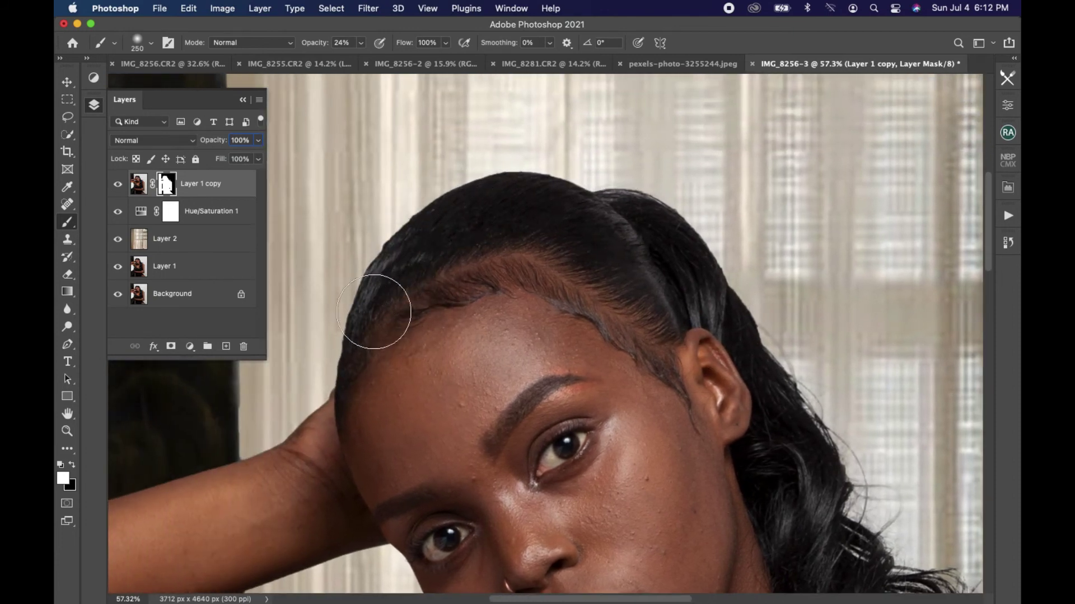
scroll(341, 423, down, 5)
scroll(341, 423, left, 2)
scroll(614, 384, down, 6)
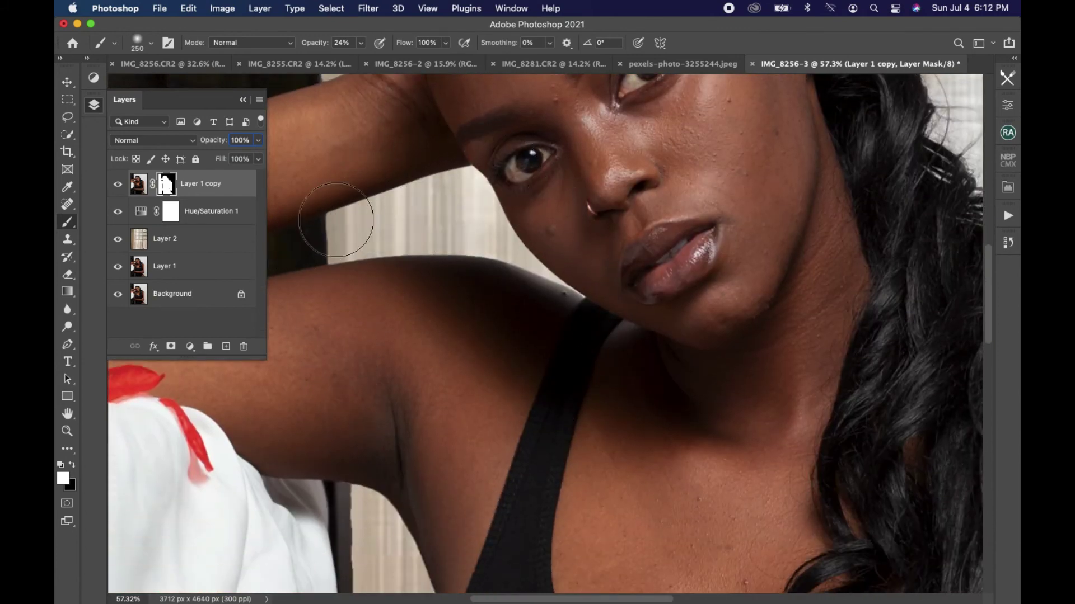
scroll(532, 257, down, 6)
scroll(504, 252, left, 2)
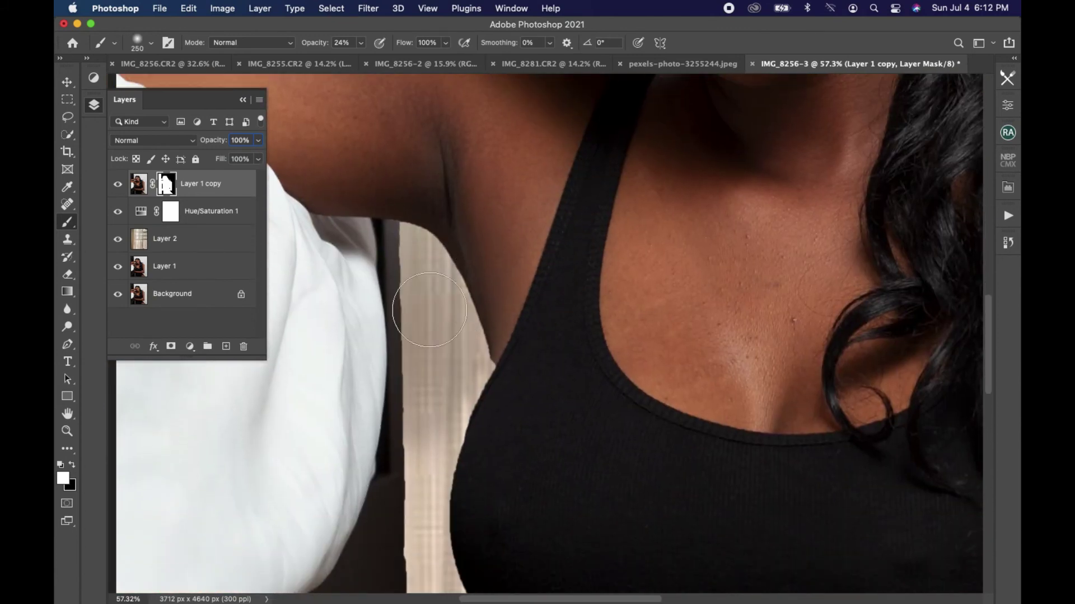
scroll(429, 310, down, 4)
scroll(491, 420, down, 2)
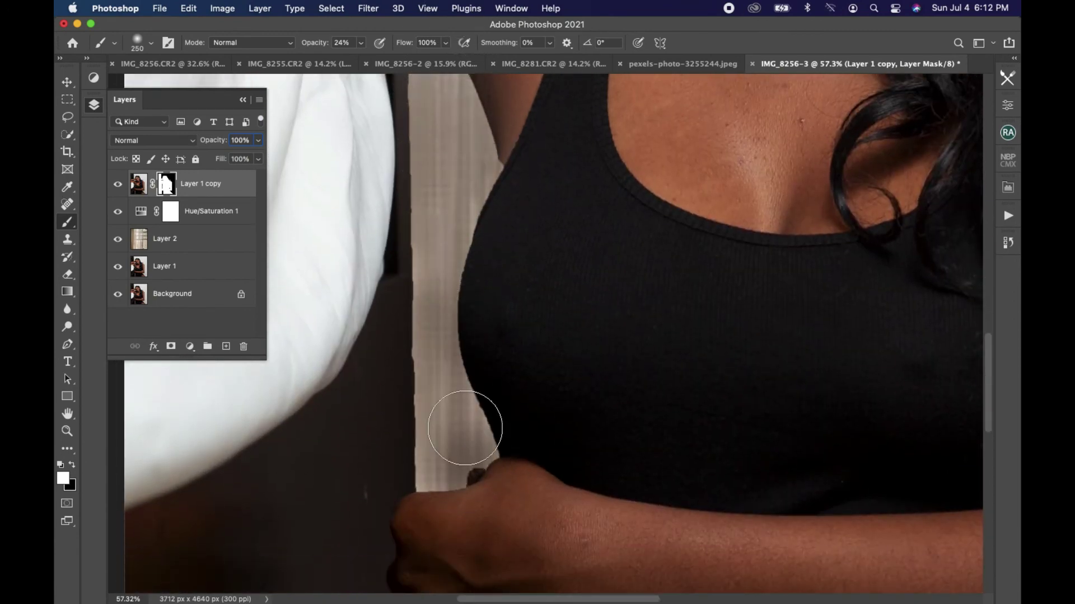
scroll(465, 428, down, 5)
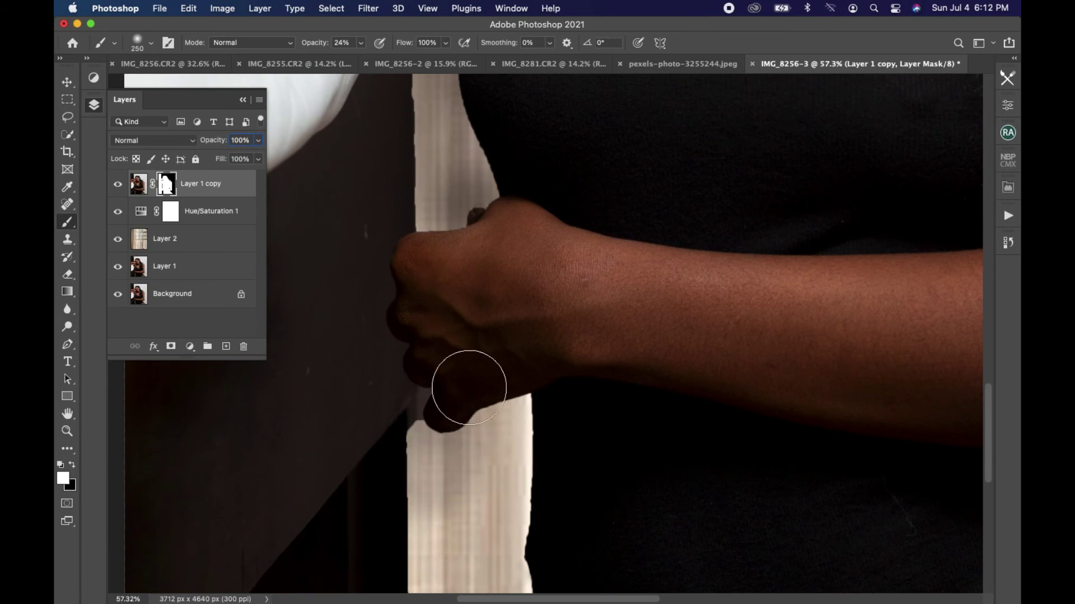
scroll(504, 381, down, 5)
scroll(538, 409, down, 1)
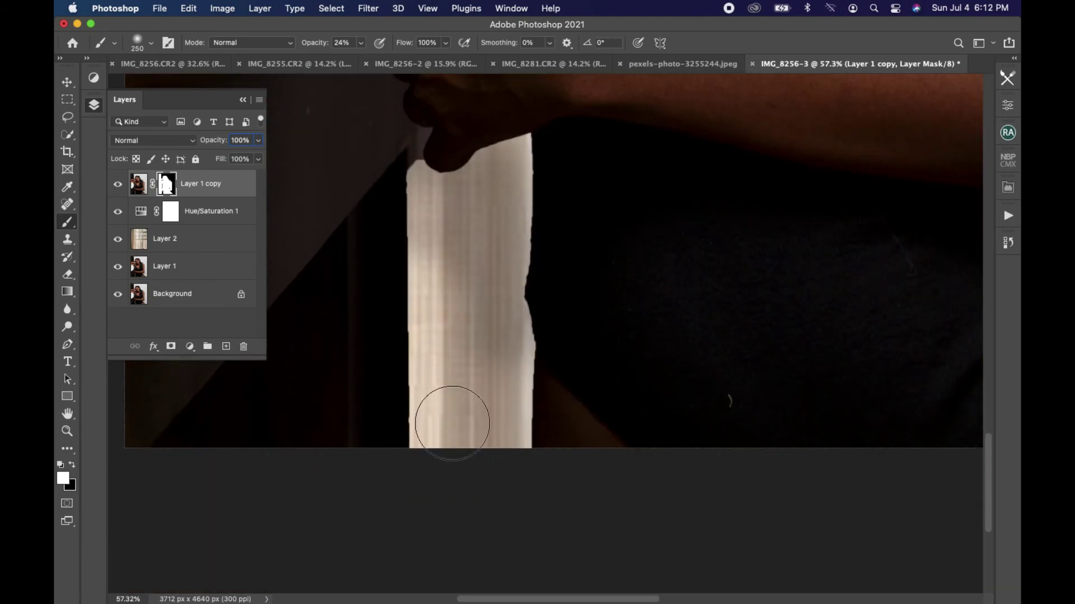
mouse_move(452, 424)
mouse_down()
mouse_move(444, 355)
mouse_move(504, 420)
mouse_move(532, 252)
mouse_move(437, 313)
mouse_move(426, 185)
mouse_up()
drag(504, 391, 547, 241)
Check the mask edges around the torso, arm and hip, raising the brush to 400 px.
scroll(510, 230, down, 5)
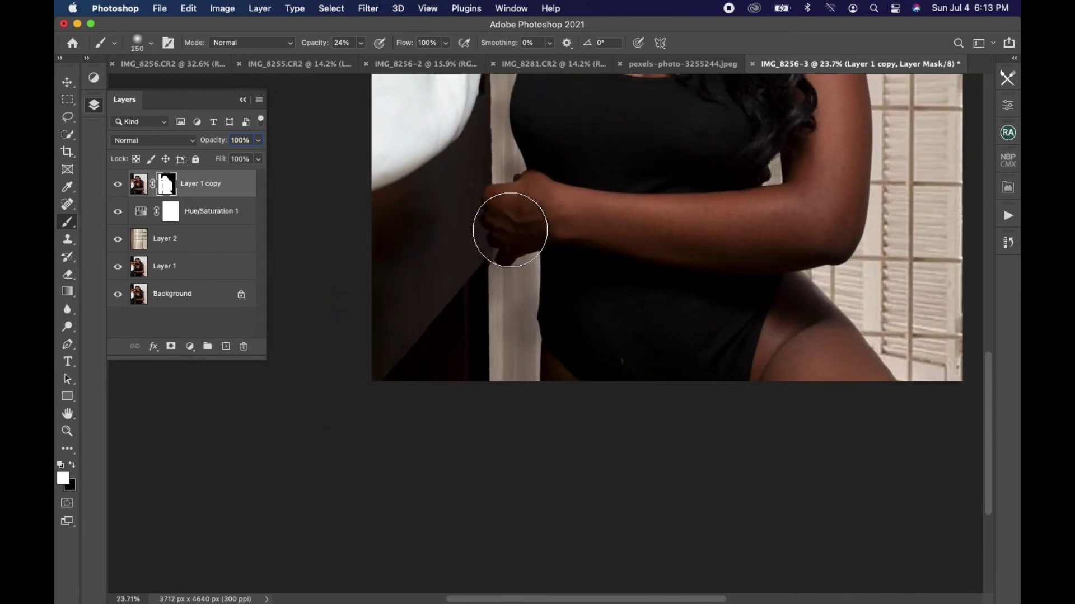
scroll(510, 230, down, 3)
scroll(510, 232, up, 1)
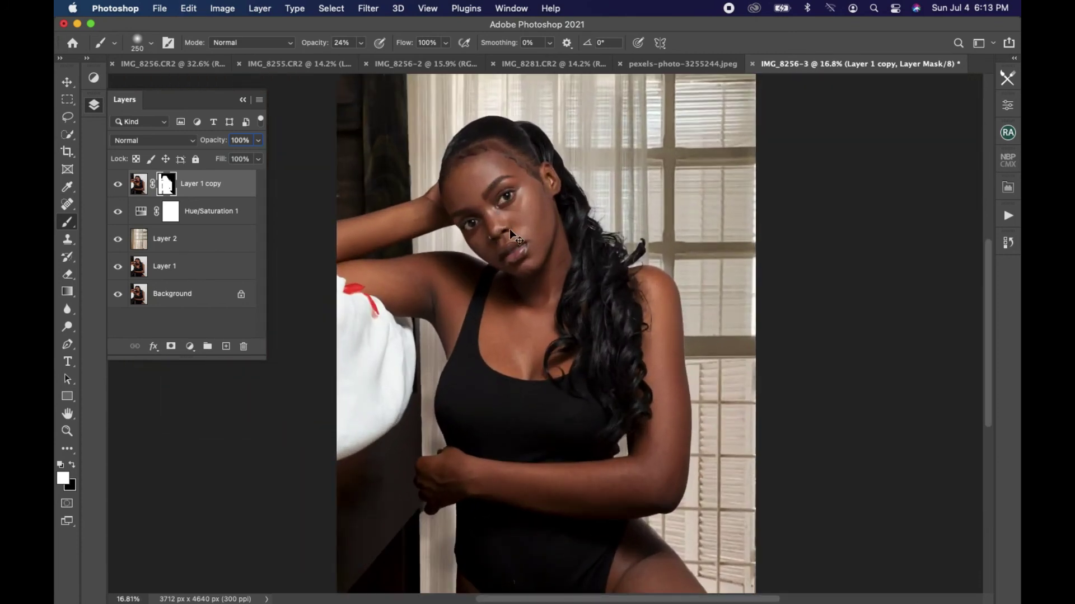
scroll(565, 497, down, 2)
scroll(564, 496, up, 1)
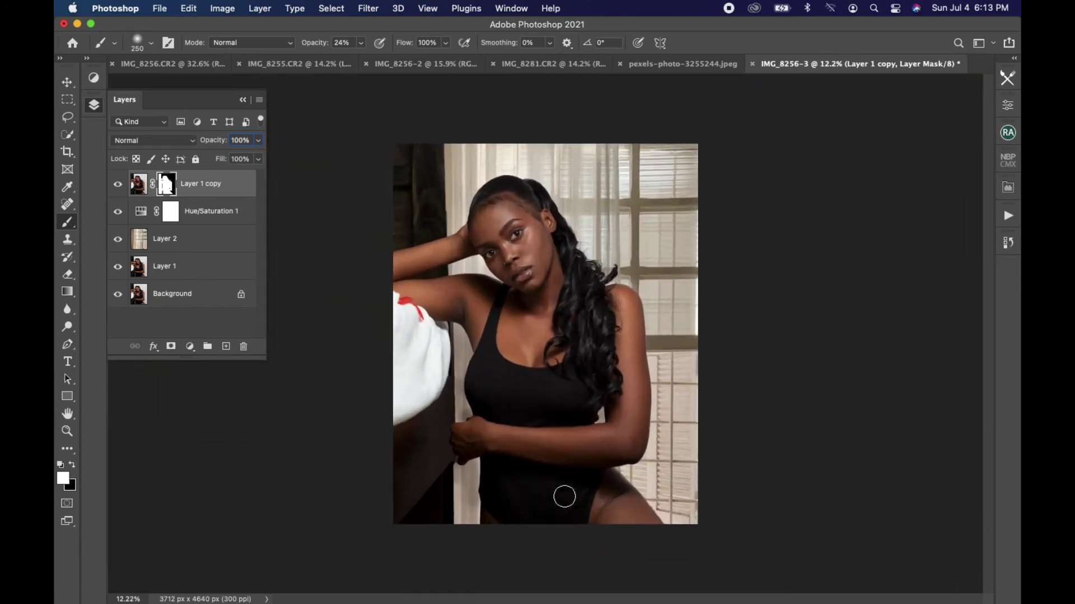
scroll(564, 496, up, 2)
scroll(565, 496, up, 1)
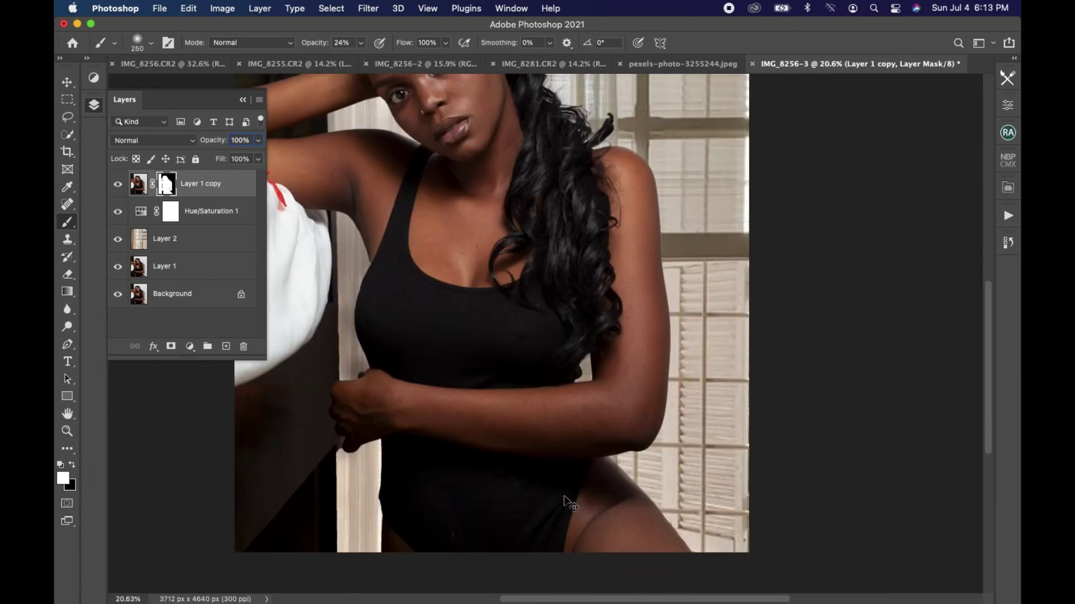
scroll(599, 380, up, 2)
key(bracketright)
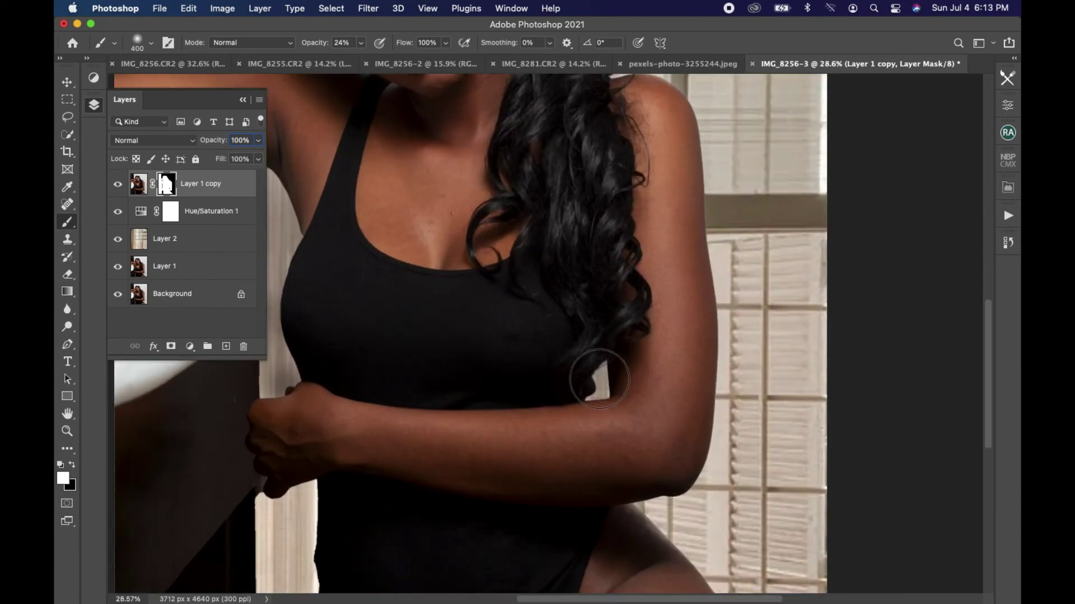
scroll(644, 544, down, 3)
scroll(644, 544, right, 1)
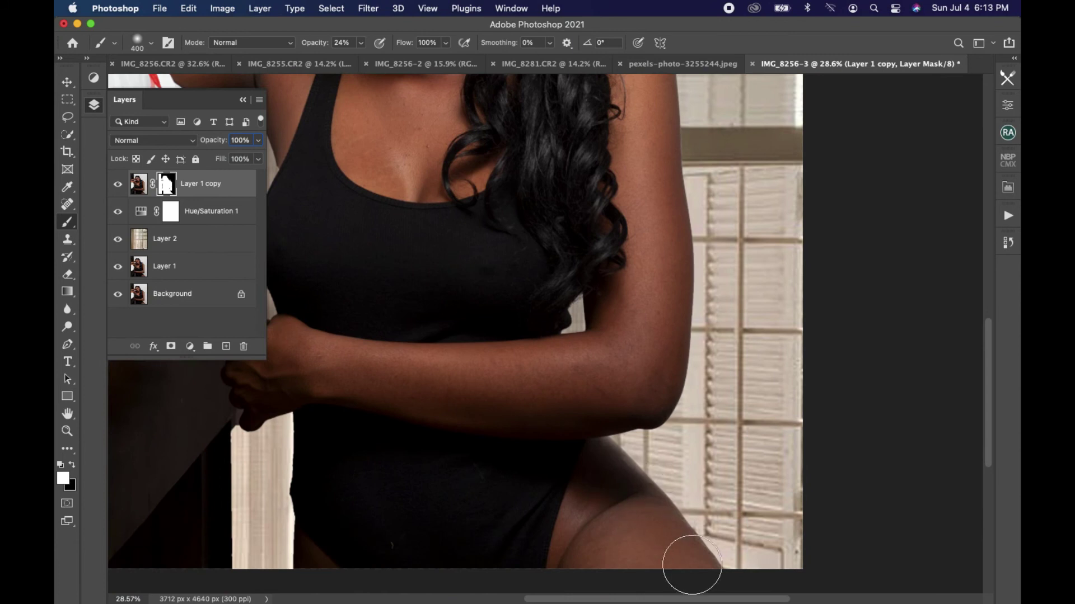
scroll(667, 263, down, 2)
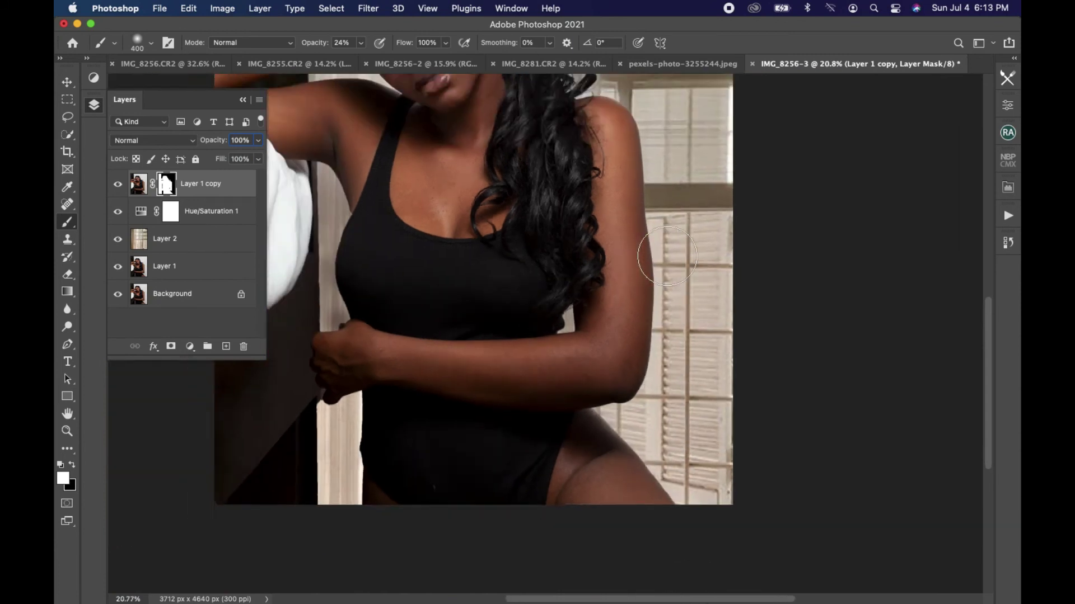
scroll(660, 277, down, 2)
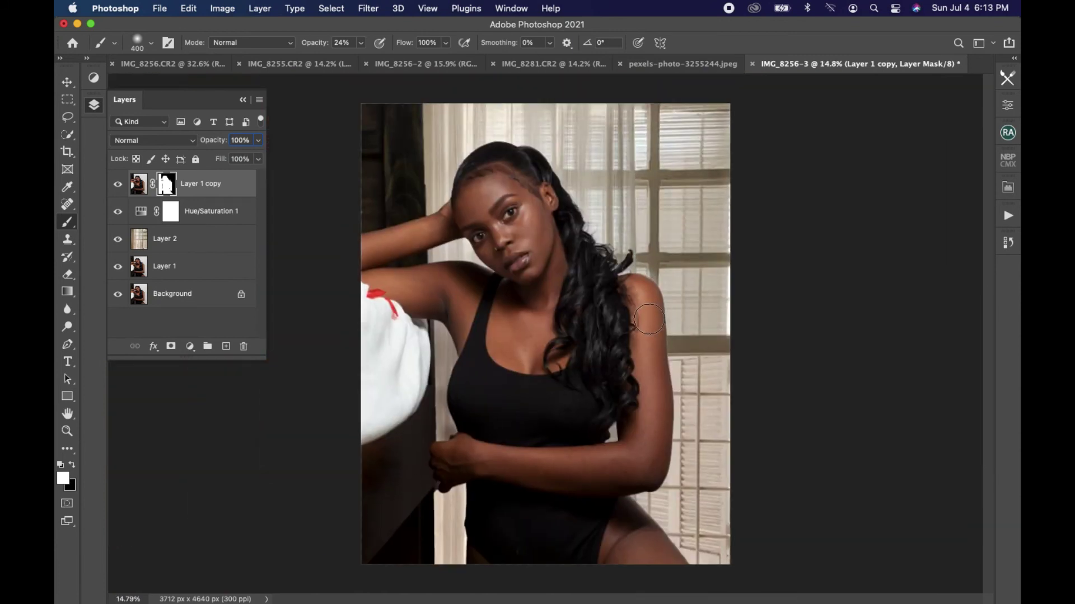
Group Hue/Saturation 1, Layer 2 and Layer 1 into Group 1, leaving out Layer 1 copy.
shift+click(173, 270)
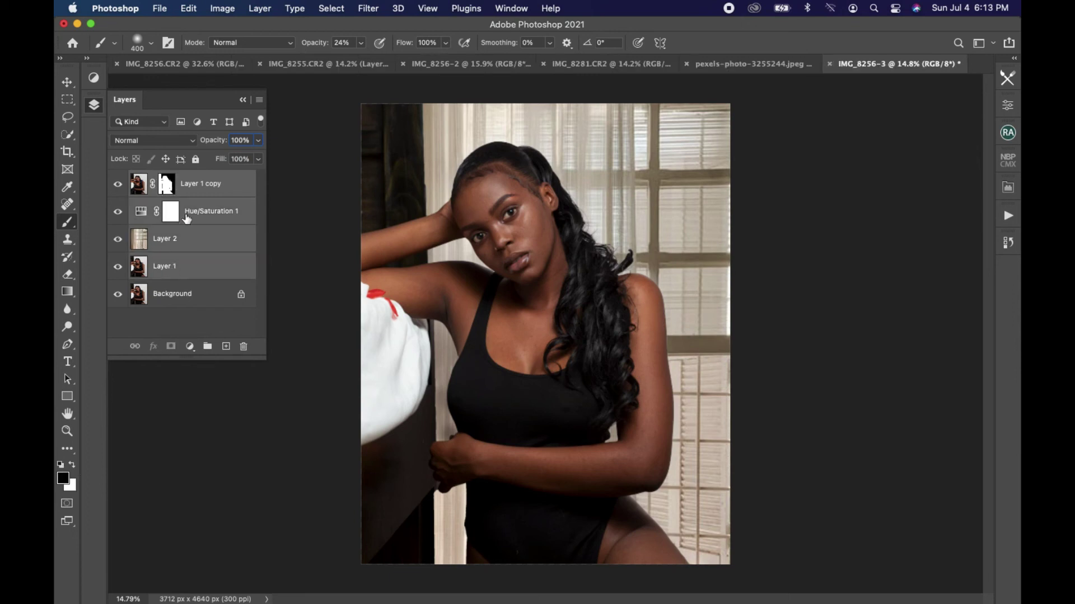
super+click(180, 187)
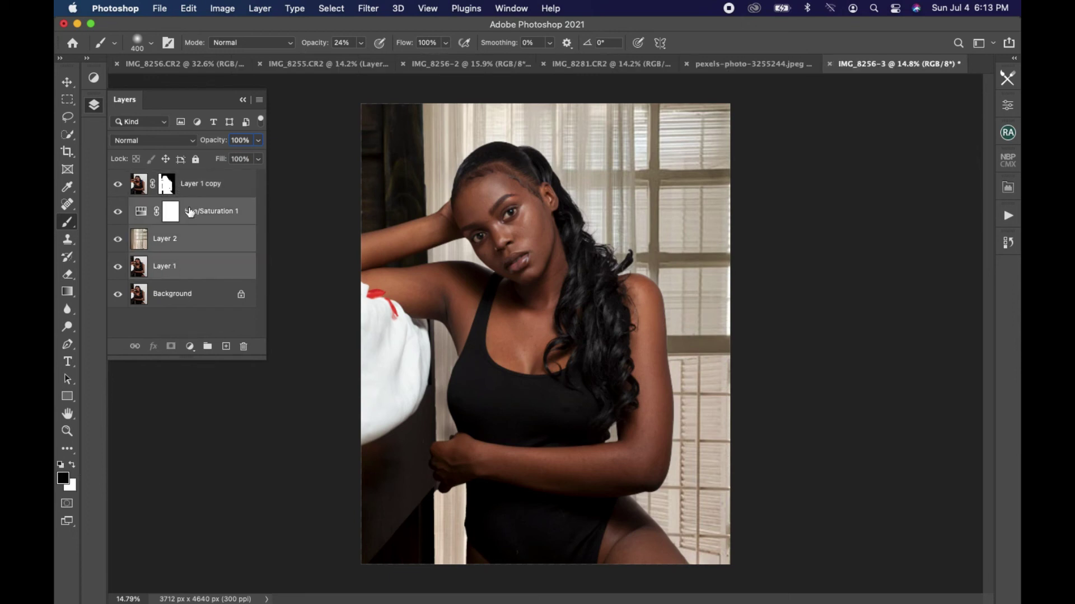
key(super+g)
Toggle Group 1's visibility to compare the window backdrop against the original white wall.
click(118, 208)
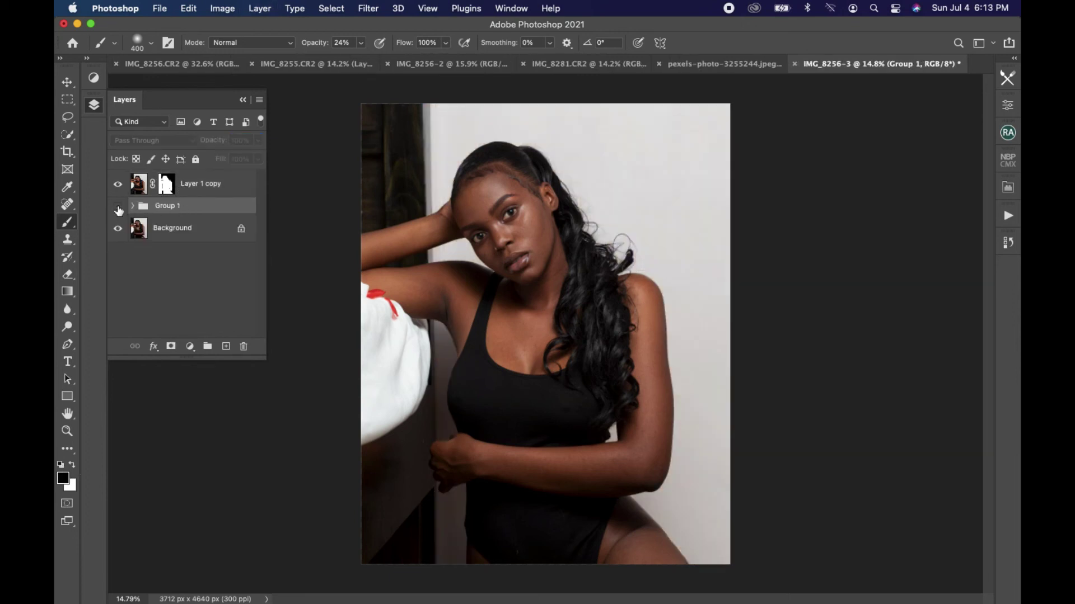
click(119, 208)
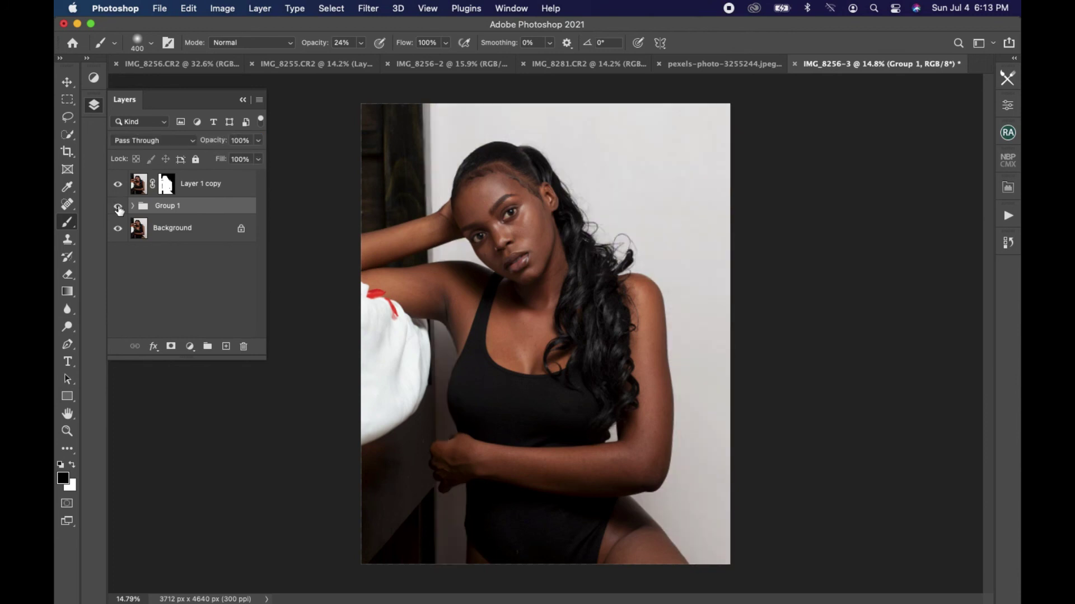
click(118, 207)
click(118, 207)
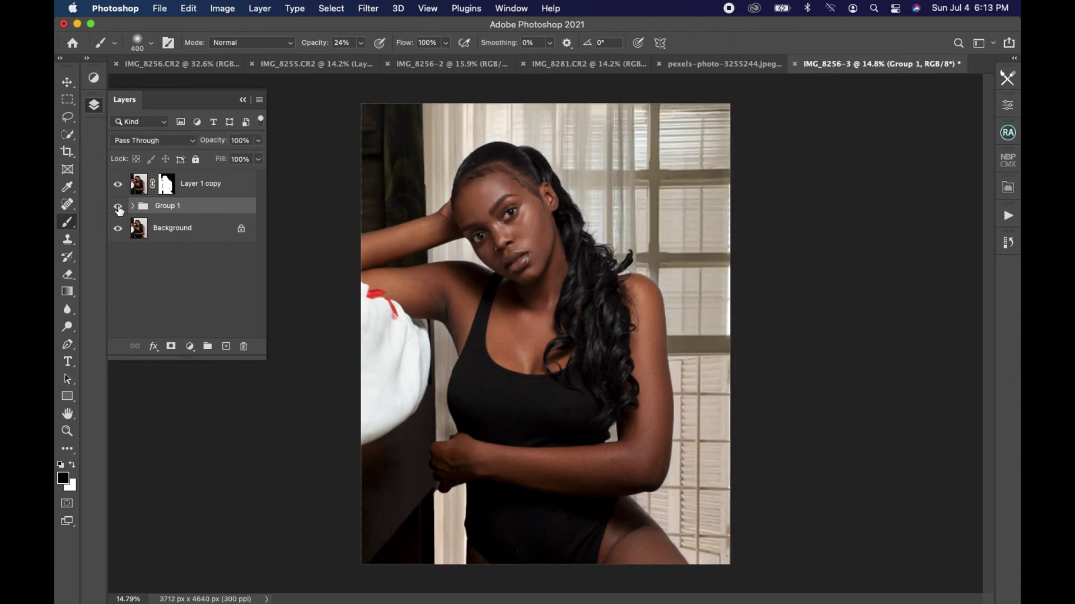
click(119, 208)
right_click(119, 210)
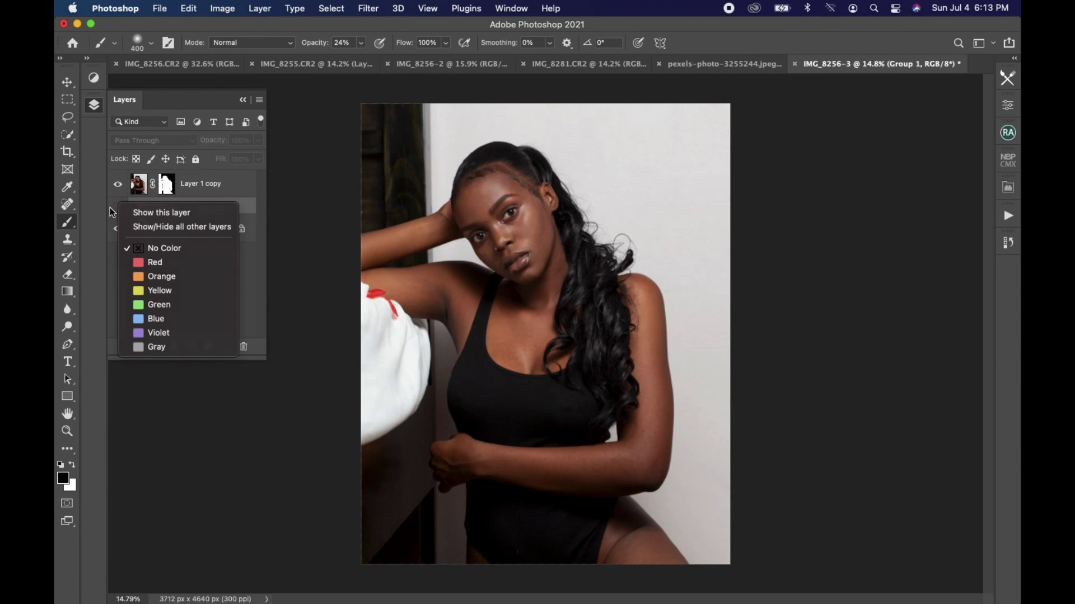
click(119, 207)
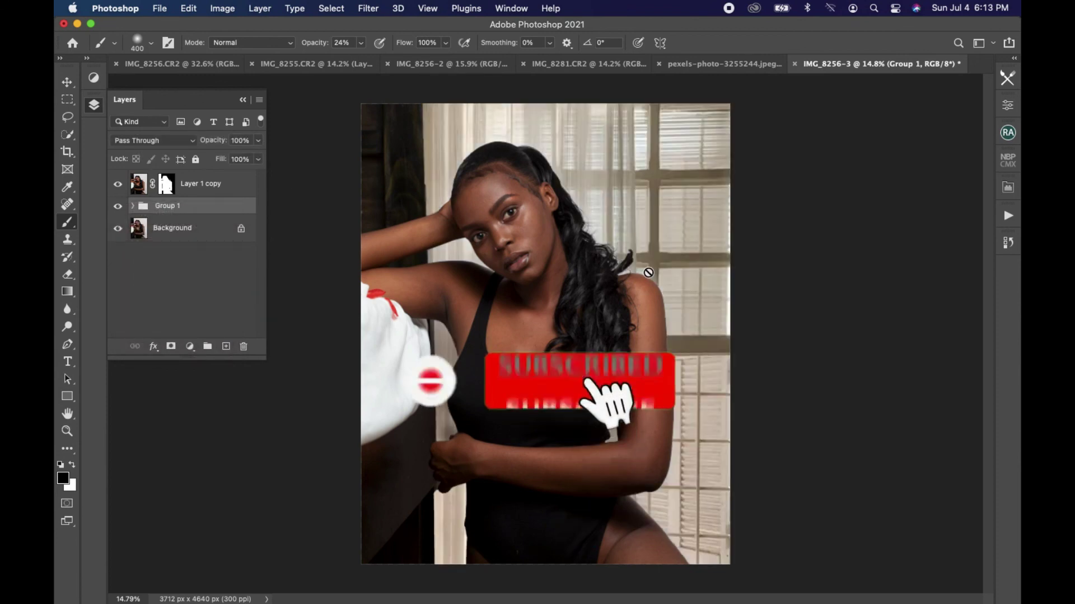
Flatten the image from the Background layer, then undo to keep the layers separate.
scroll(644, 271, up, 2)
right_click(212, 229)
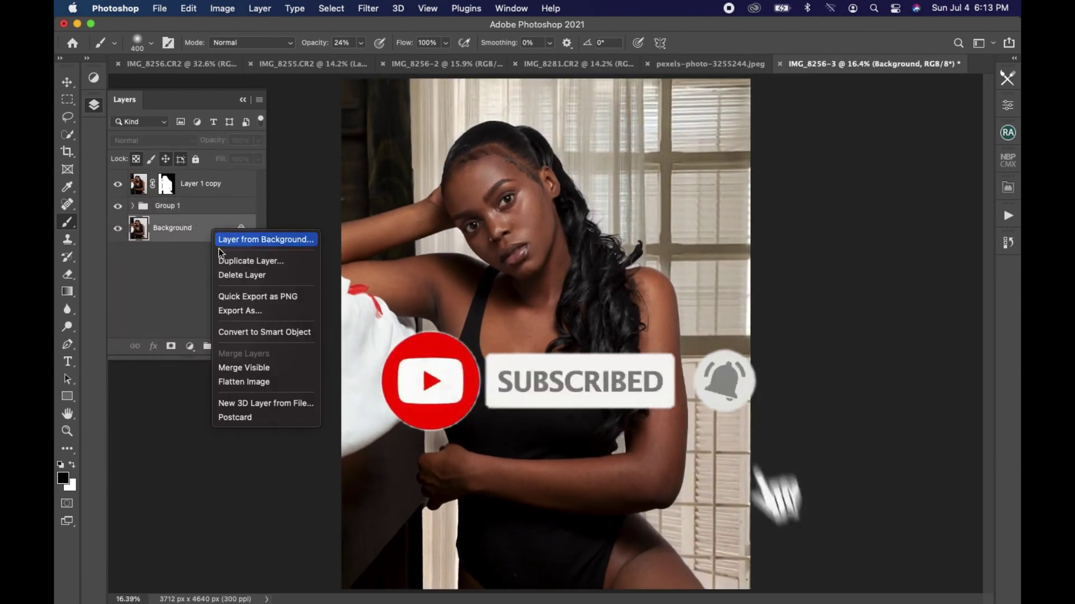
click(295, 383)
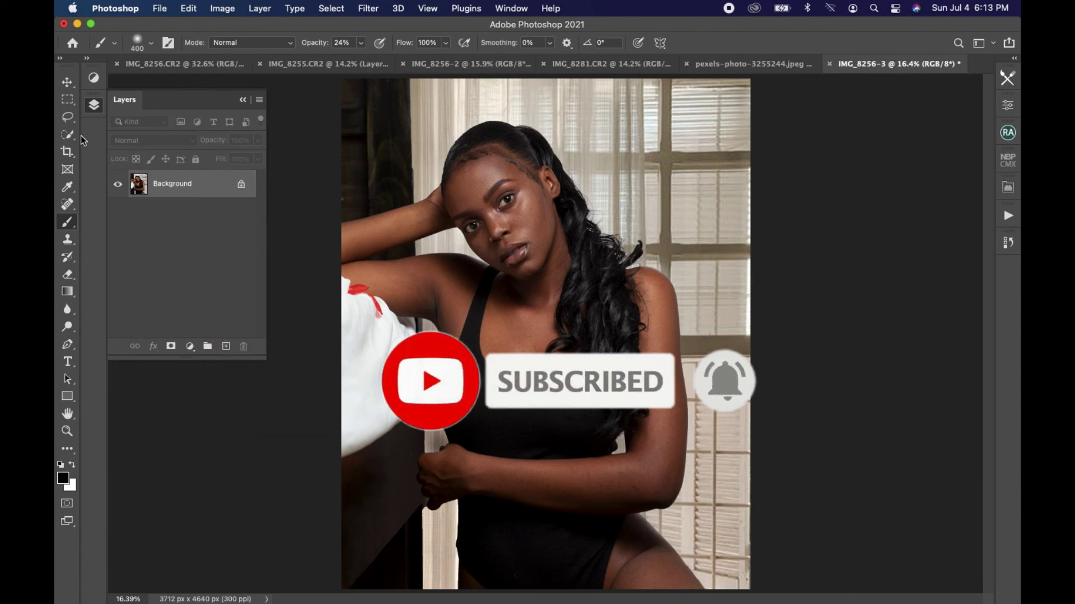
key(ctrl+z)
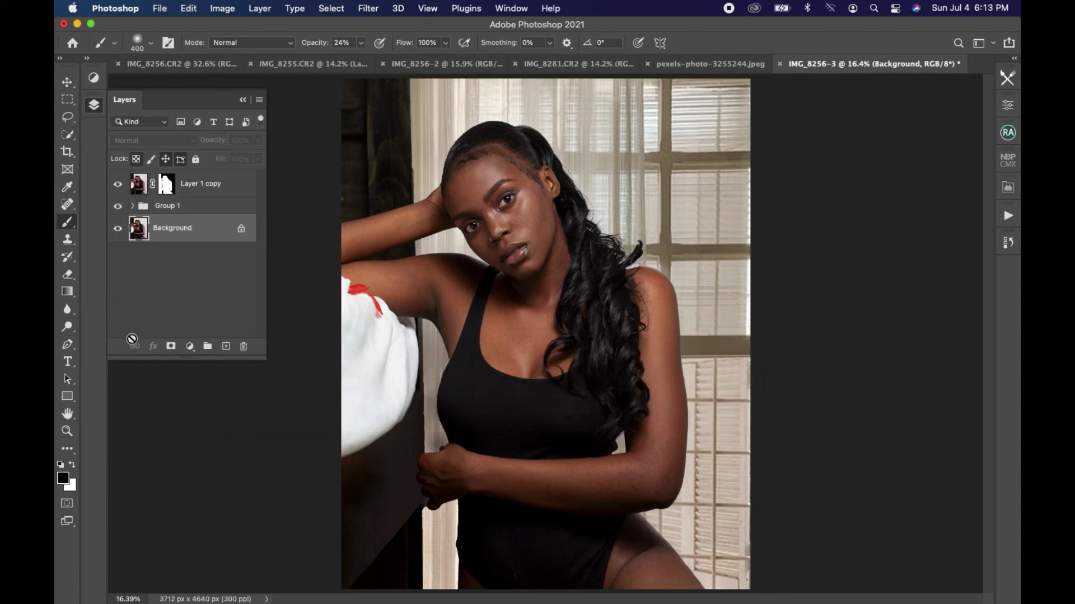
Restore Group 1 and Layer 2 visibility so the window shows behind the woman.
click(119, 206)
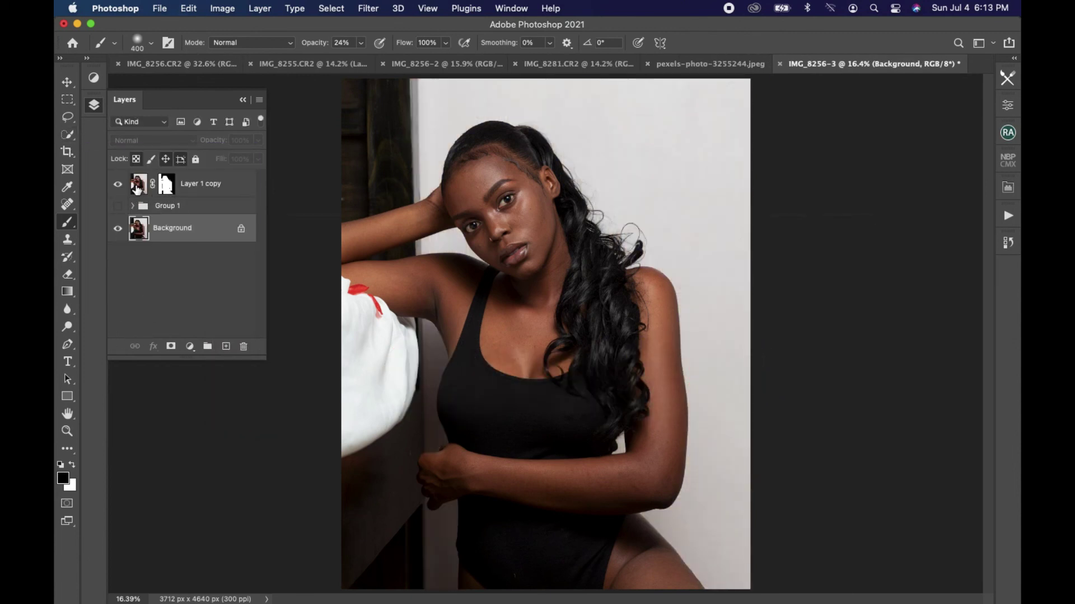
click(166, 185)
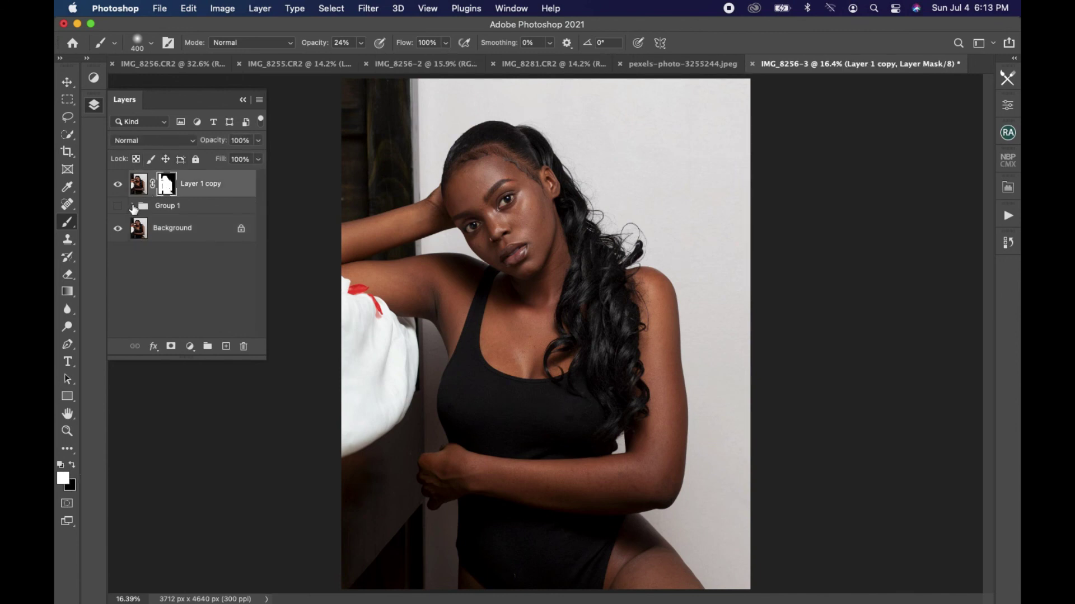
click(132, 206)
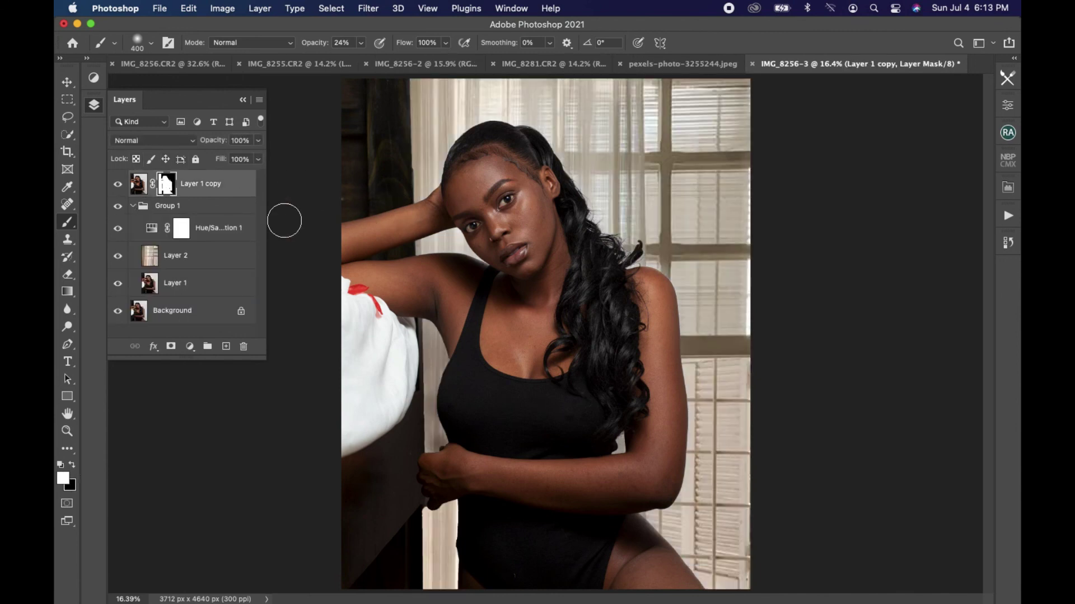
click(150, 256)
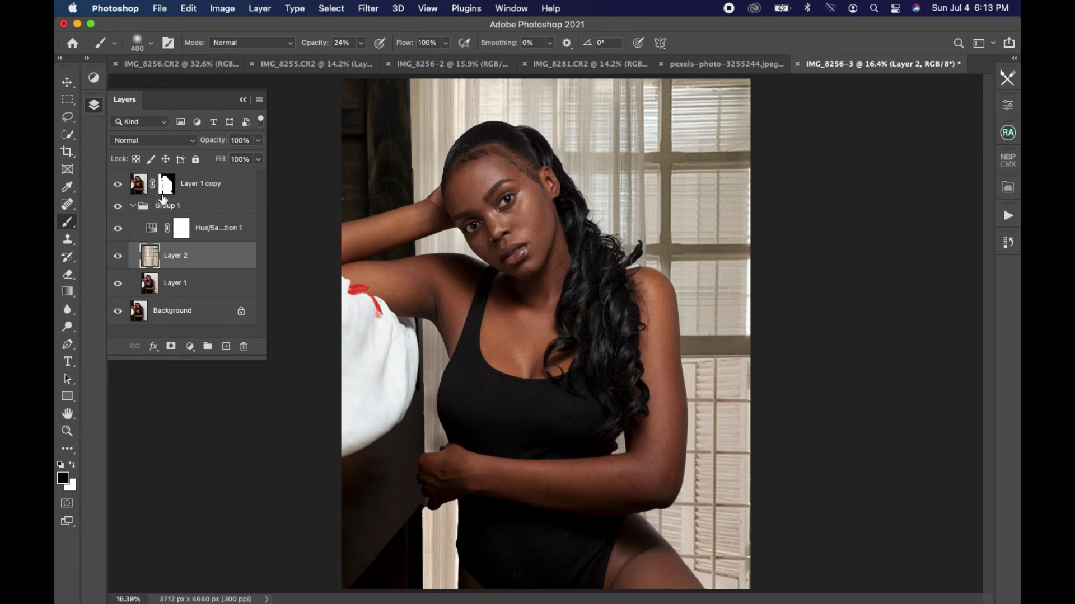
click(118, 258)
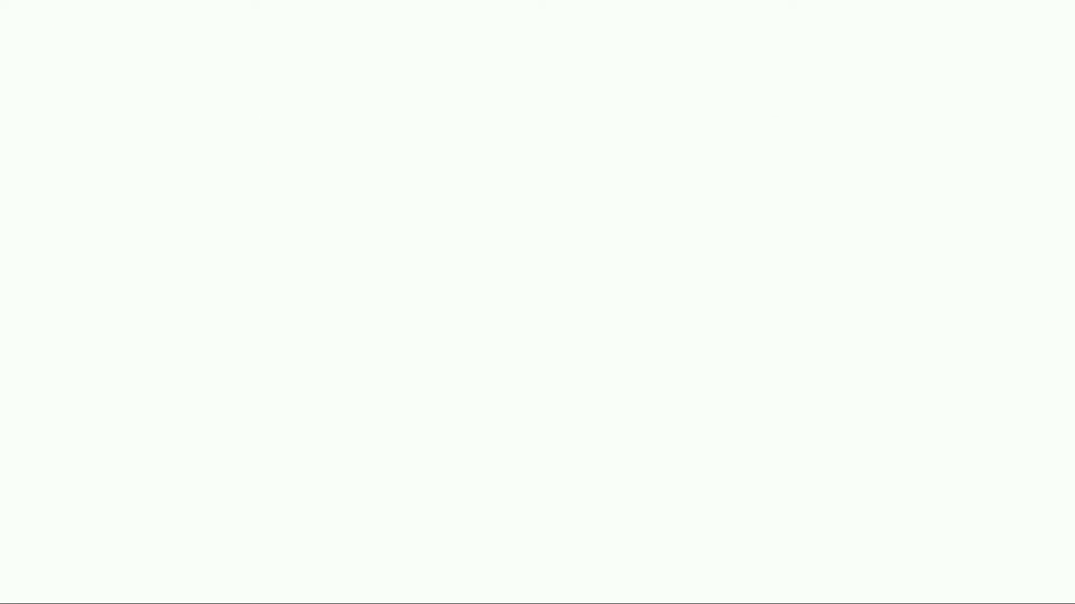